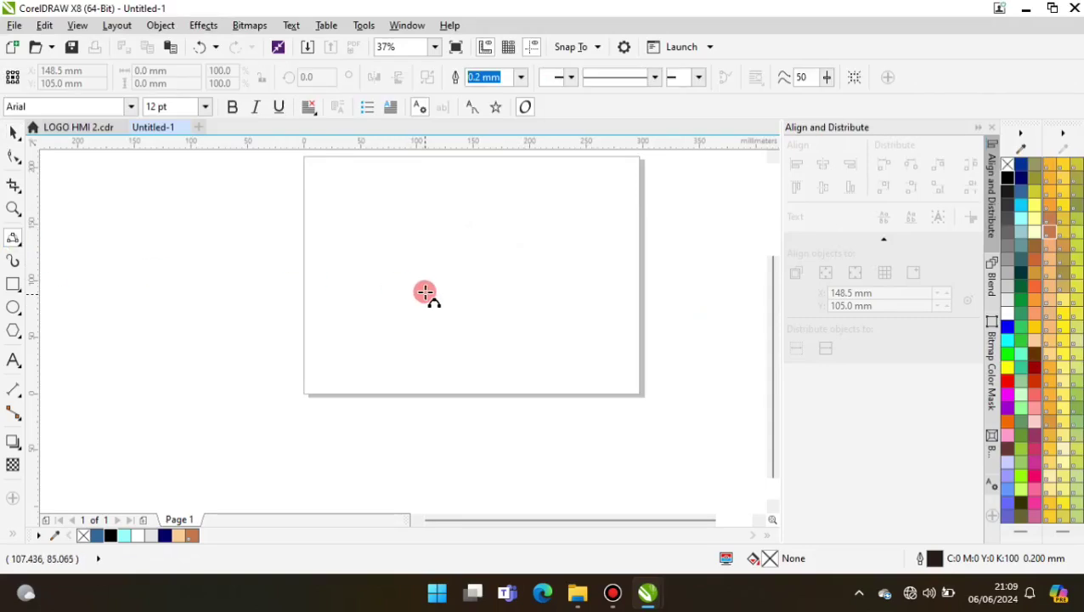
Step: Sketch the face outline with cross guide lines, side curves, a chin stroke and a right almond eye
{"action": "scroll", "coordinate": [414, 325], "scroll_direction": "up", "scroll_amount": 2}
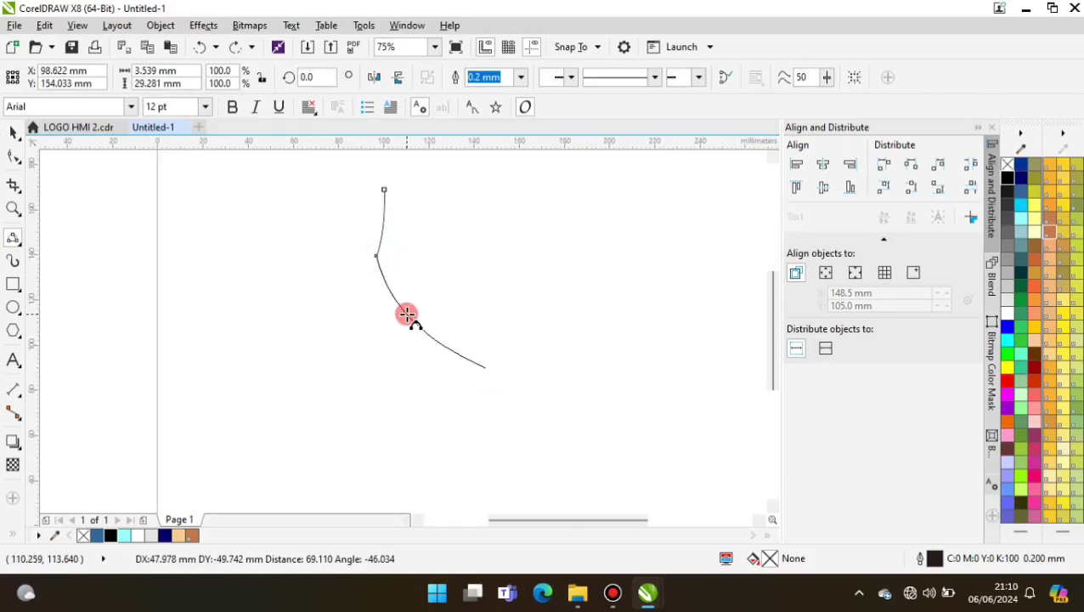
{"action": "left_click_drag", "start_coordinate": [509, 357], "coordinate": [614, 287]}
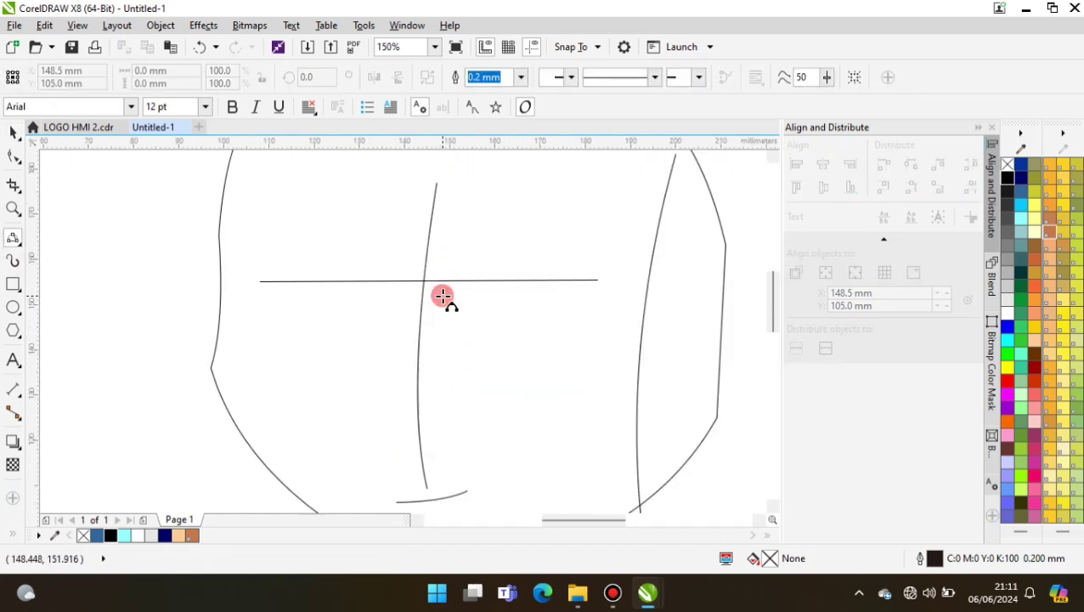
{"action": "left_click", "coordinate": [417, 222]}
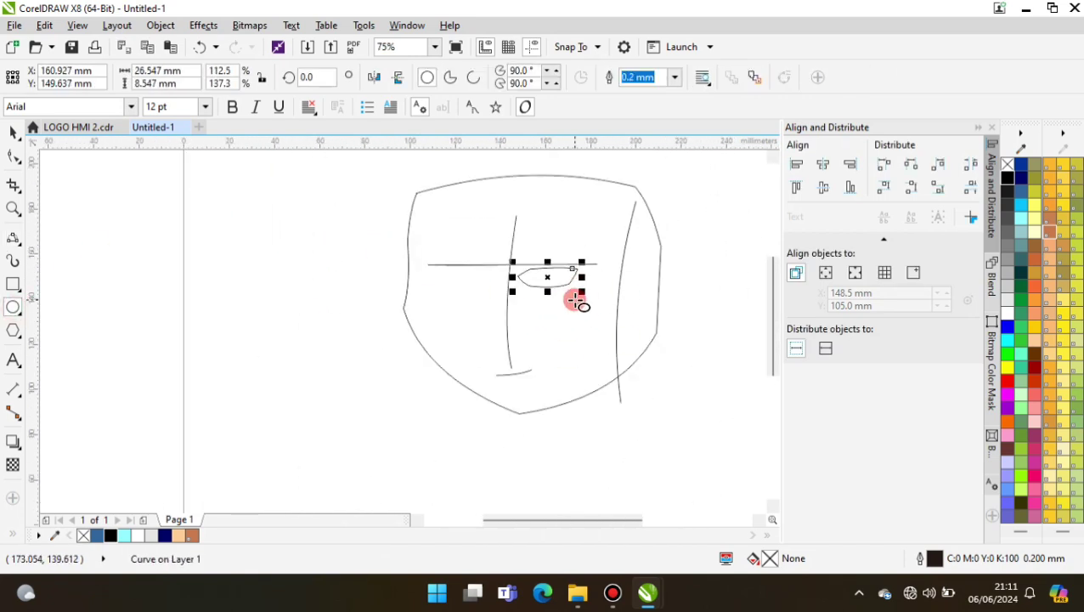
Step: Give the right eye a blue gradient iris, black pupil, white highlights and lavender upper lid
{"action": "scroll", "coordinate": [577, 301], "scroll_direction": "up", "scroll_amount": 3}
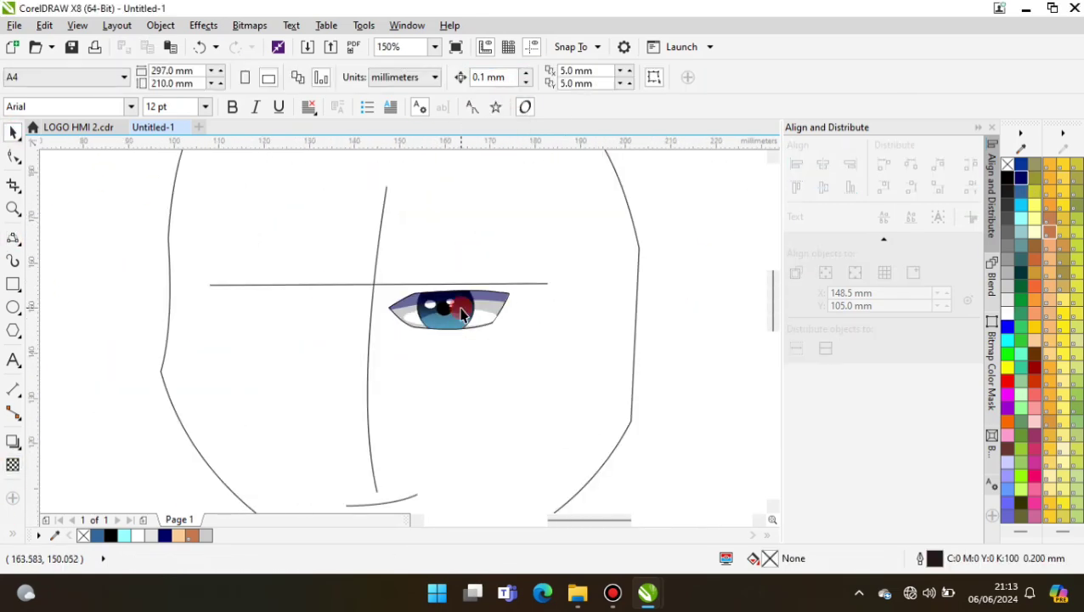
{"action": "scroll", "coordinate": [463, 315], "scroll_direction": "up", "scroll_amount": 2}
{"action": "left_click_drag", "start_coordinate": [262, 296], "coordinate": [660, 297]}
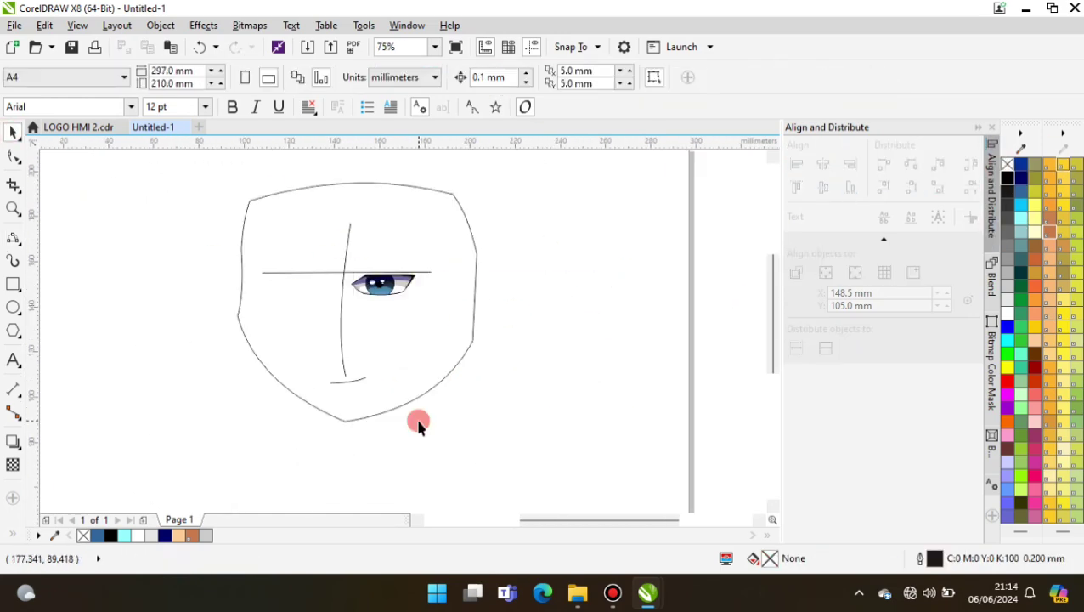
{"action": "scroll", "coordinate": [340, 293], "scroll_direction": "up", "scroll_amount": 1}
Step: Draw the almond-shaped outline of the left eye with Freehand
{"action": "scroll", "coordinate": [326, 291], "scroll_direction": "up", "scroll_amount": 1}
{"action": "left_click", "coordinate": [337, 291]}
{"action": "left_click", "coordinate": [303, 269]}
{"action": "scroll", "coordinate": [182, 290], "scroll_direction": "up", "scroll_amount": 1}
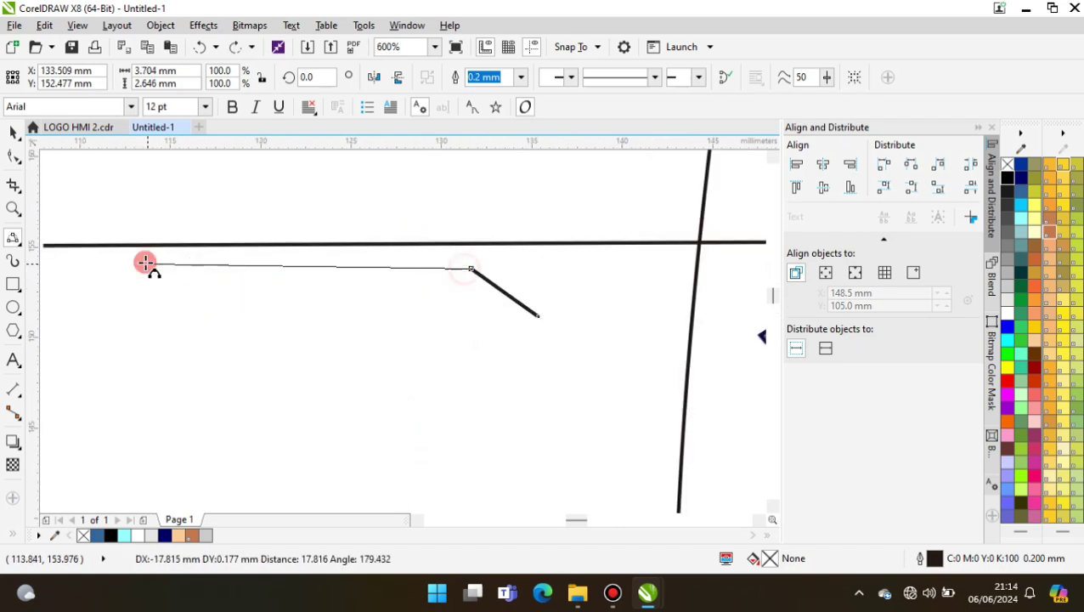
{"action": "scroll", "coordinate": [146, 260], "scroll_direction": "down", "scroll_amount": 2}
{"action": "scroll", "coordinate": [545, 301], "scroll_direction": "up", "scroll_amount": 2}
{"action": "scroll", "coordinate": [219, 359], "scroll_direction": "down", "scroll_amount": 1}
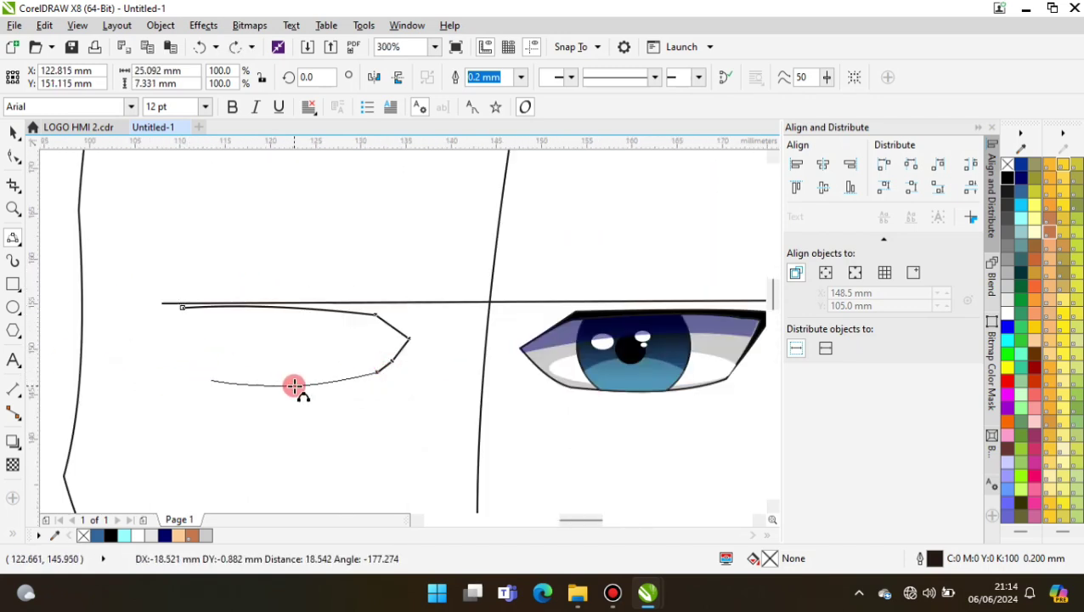
{"action": "scroll", "coordinate": [193, 355], "scroll_direction": "down", "scroll_amount": 2}
{"action": "scroll", "coordinate": [445, 249], "scroll_direction": "up", "scroll_amount": 3}
{"action": "scroll", "coordinate": [423, 283], "scroll_direction": "down", "scroll_amount": 1}
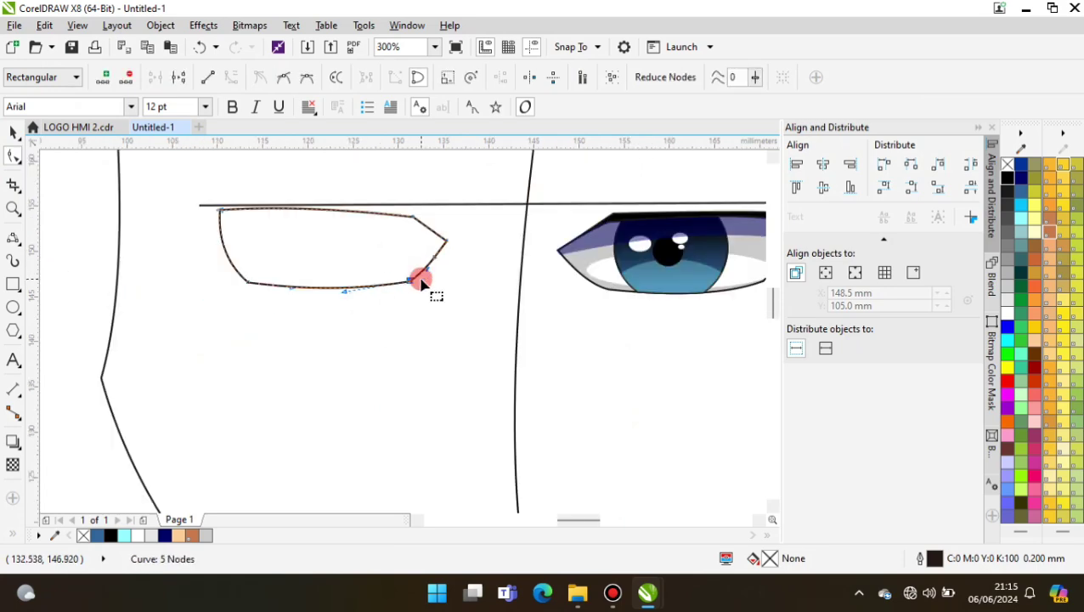
{"action": "scroll", "coordinate": [369, 277], "scroll_direction": "down", "scroll_amount": 1}
Step: Add a dark-to-blue gradient iris ellipse with a light-blue shape clipped to its lower part
{"action": "key", "text": "F7"}
{"action": "scroll", "coordinate": [368, 278], "scroll_direction": "up", "scroll_amount": 1}
{"action": "mouse_move", "coordinate": [305, 205]}
{"action": "left_mouse_down"}
{"action": "mouse_move", "coordinate": [414, 314]}
{"action": "mouse_move", "coordinate": [380, 348]}
{"action": "mouse_move", "coordinate": [285, 239]}
{"action": "mouse_move", "coordinate": [315, 309]}
{"action": "left_mouse_up"}
{"action": "left_click", "coordinate": [110, 533]}
{"action": "key", "text": "g"}
{"action": "key", "text": "F7"}
{"action": "left_click_drag", "start_coordinate": [394, 366], "coordinate": [298, 332]}
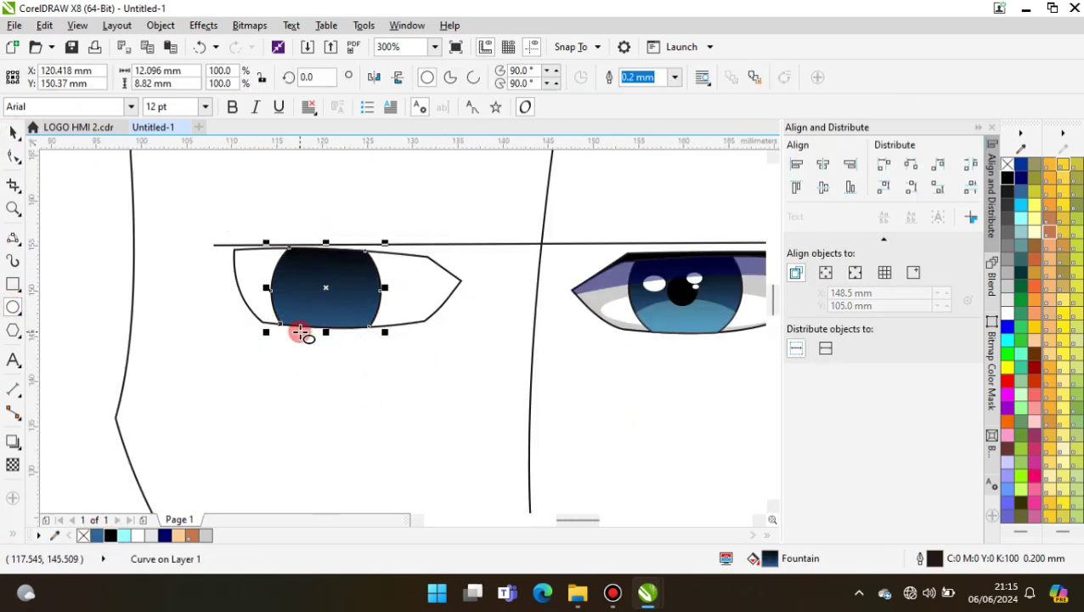
{"action": "scroll", "coordinate": [297, 332], "scroll_direction": "up", "scroll_amount": 1}
{"action": "scroll", "coordinate": [228, 263], "scroll_direction": "down", "scroll_amount": 1}
{"action": "left_click", "coordinate": [331, 357]}
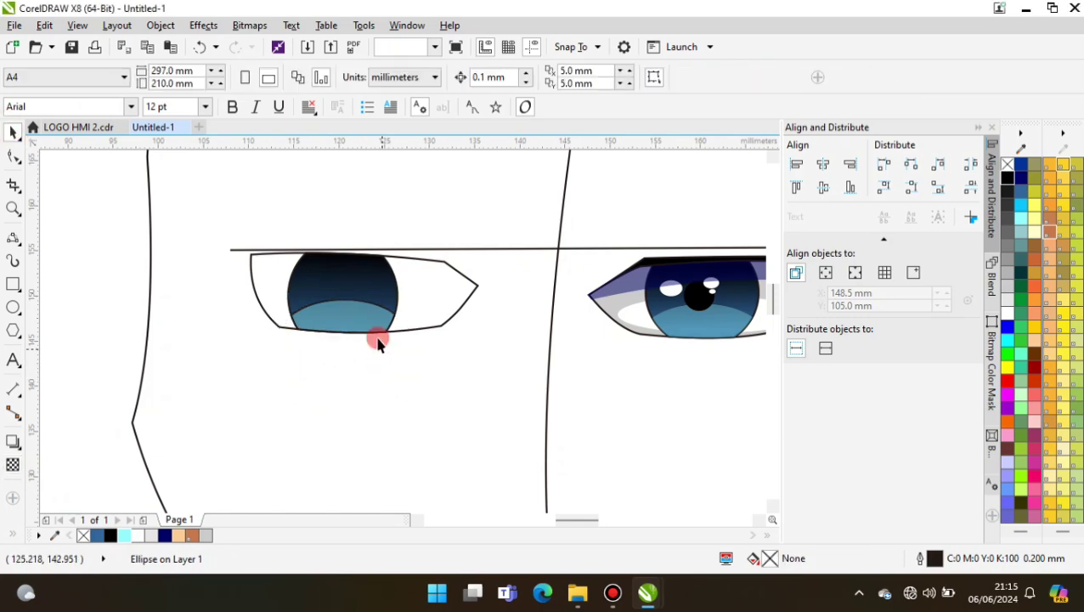
{"action": "scroll", "coordinate": [119, 233], "scroll_direction": "up", "scroll_amount": 1}
Step: Add the pupil circle and a white highlight ellipse on the left iris
{"action": "key", "text": "F7"}
{"action": "scroll", "coordinate": [276, 249], "scroll_direction": "down", "scroll_amount": 1}
{"action": "left_click_drag", "start_coordinate": [287, 230], "coordinate": [326, 270]}
{"action": "scroll", "coordinate": [289, 255], "scroll_direction": "up", "scroll_amount": 2}
{"action": "left_click_drag", "start_coordinate": [214, 240], "coordinate": [307, 298]}
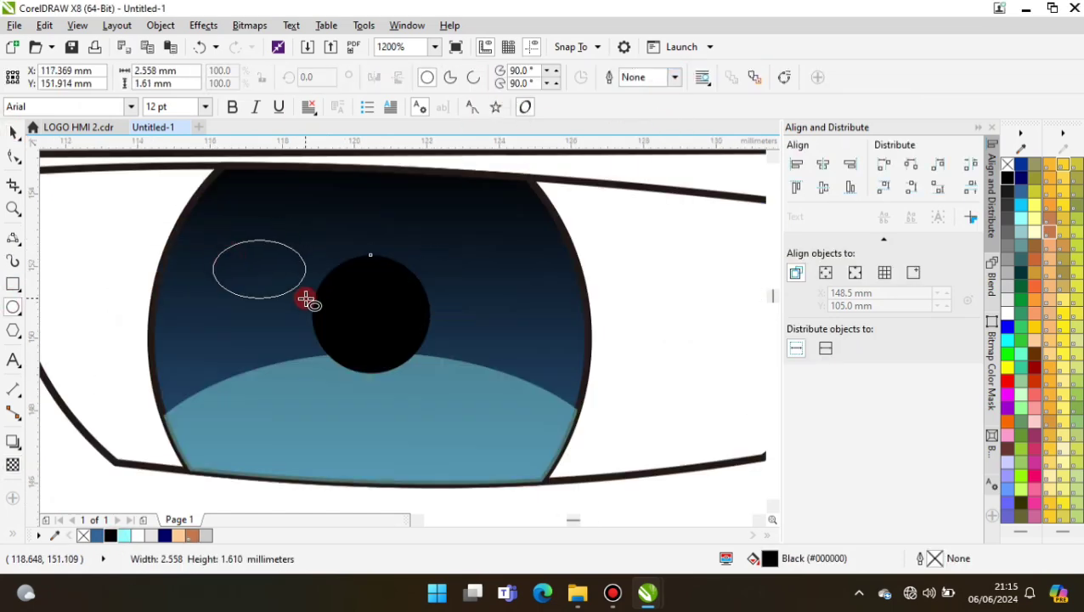
{"action": "left_click", "coordinate": [136, 535]}
{"action": "scroll", "coordinate": [208, 250], "scroll_direction": "down", "scroll_amount": 1}
{"action": "scroll", "coordinate": [379, 348], "scroll_direction": "up", "scroll_amount": 2}
{"action": "scroll", "coordinate": [379, 349], "scroll_direction": "down", "scroll_amount": 2}
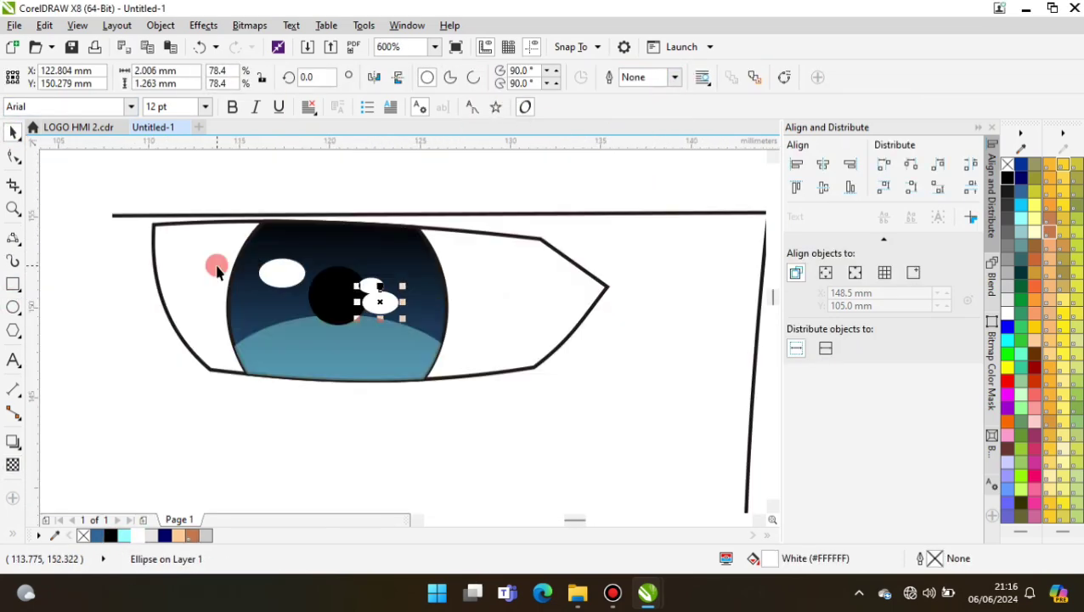
Step: Colour the left eye white gray and trim it with a temporary ellipse
{"action": "left_click", "coordinate": [217, 266]}
{"action": "scroll", "coordinate": [153, 326], "scroll_direction": "down", "scroll_amount": 1}
{"action": "left_click_drag", "start_coordinate": [153, 326], "coordinate": [397, 431]}
{"action": "left_click", "coordinate": [323, 302], "text": "shift"}
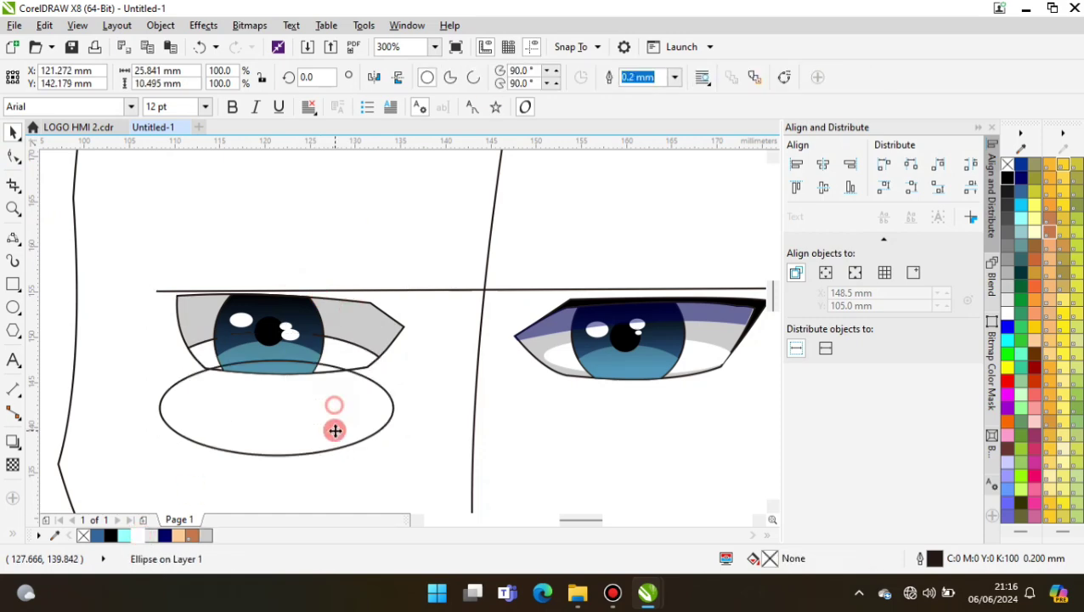
{"action": "left_click", "coordinate": [520, 78]}
{"action": "scroll", "coordinate": [247, 273], "scroll_direction": "down", "scroll_amount": 1}
Step: Draw the upper lid band with a lavender fill and no outline, closing the lid line
{"action": "key", "text": "F5"}
{"action": "scroll", "coordinate": [527, 340], "scroll_direction": "up", "scroll_amount": 2}
{"action": "left_click", "coordinate": [525, 341]}
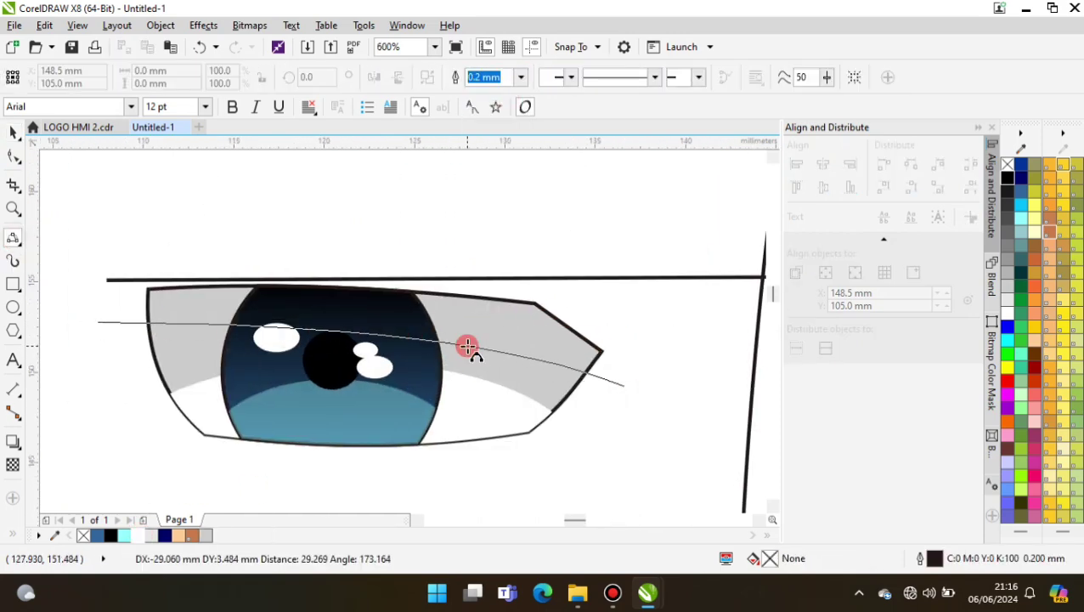
{"action": "left_click", "coordinate": [97, 320]}
{"action": "left_click", "coordinate": [302, 213]}
{"action": "left_click", "coordinate": [164, 534]}
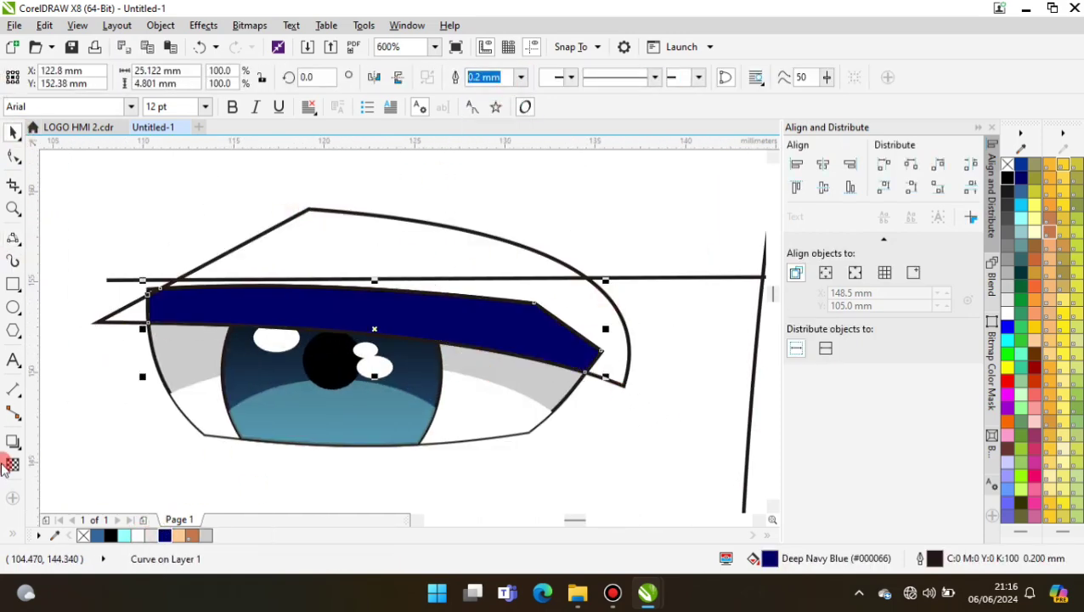
{"action": "left_click", "coordinate": [521, 77]}
{"action": "left_click", "coordinate": [481, 91]}
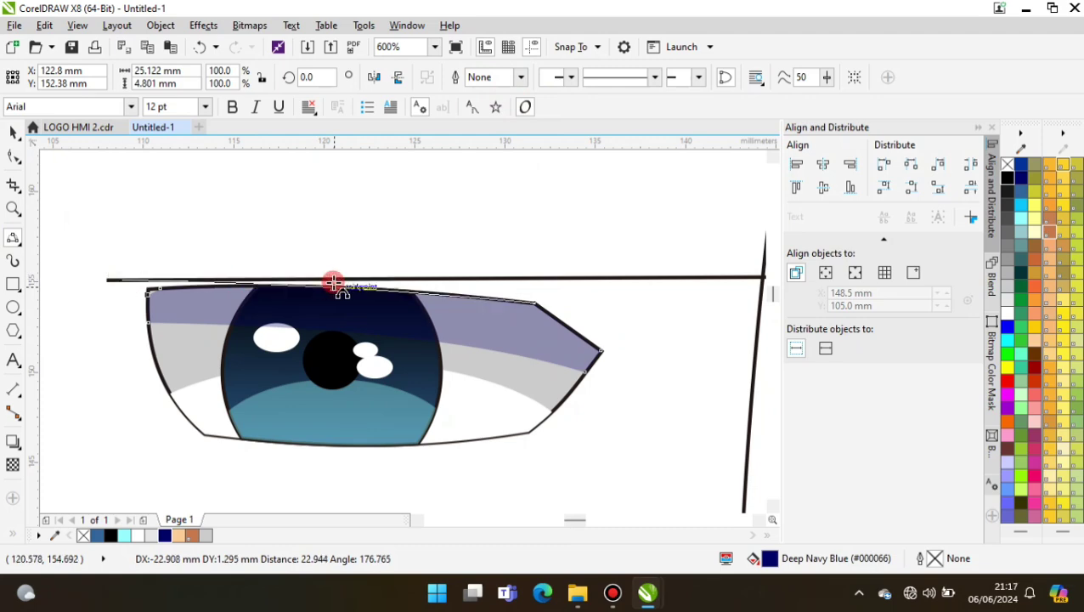
{"action": "left_click", "coordinate": [174, 386]}
Step: Adjust the corner node of the upper lid line with the Shape tool
{"action": "scroll", "coordinate": [174, 387], "scroll_direction": "down", "scroll_amount": 1}
{"action": "left_click", "coordinate": [13, 155]}
{"action": "scroll", "coordinate": [157, 314], "scroll_direction": "up", "scroll_amount": 2}
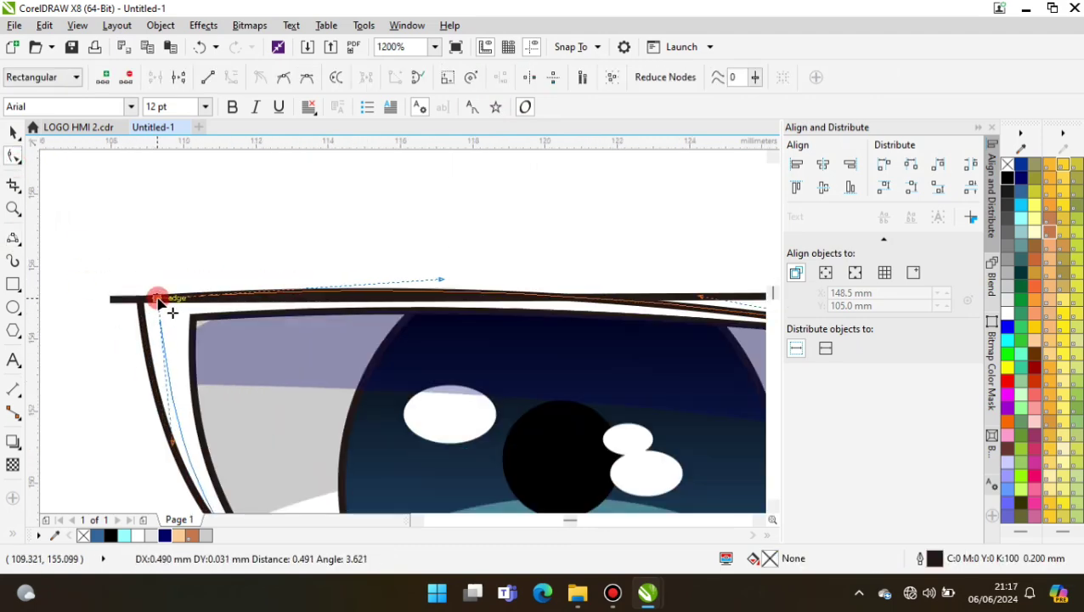
{"action": "left_click_drag", "start_coordinate": [157, 299], "coordinate": [158, 299]}
{"action": "scroll", "coordinate": [363, 411], "scroll_direction": "down", "scroll_amount": 2}
{"action": "scroll", "coordinate": [314, 351], "scroll_direction": "down", "scroll_amount": 2}
{"action": "scroll", "coordinate": [425, 289], "scroll_direction": "down", "scroll_amount": 1}
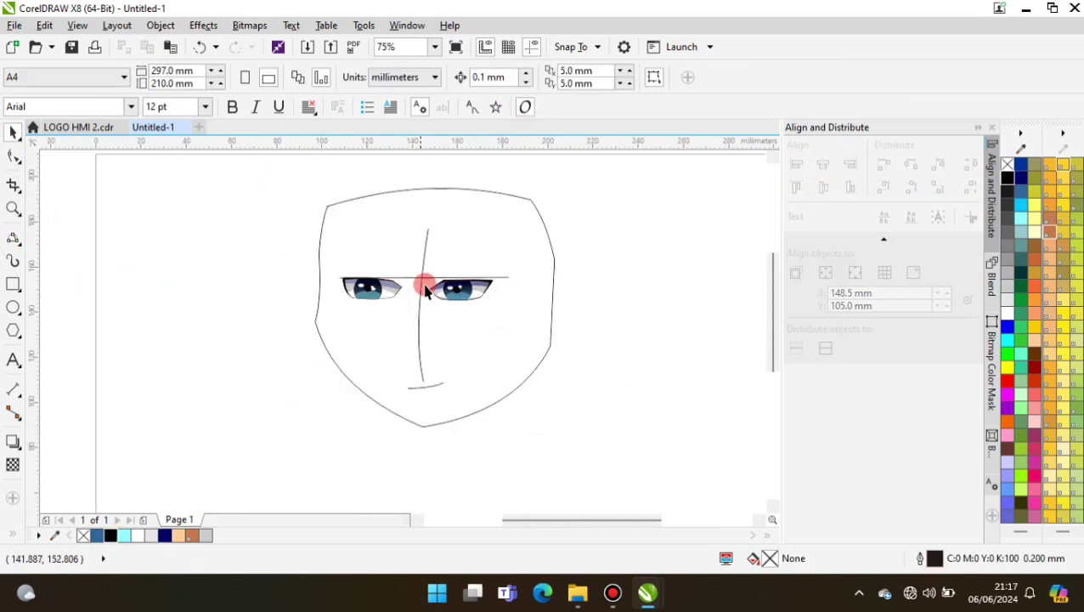
{"action": "left_click", "coordinate": [424, 289]}
Step: Fill the face peach and draw a thick hooked eyebrow shape above the eye
{"action": "left_click", "coordinate": [178, 535]}
{"action": "scroll", "coordinate": [476, 310], "scroll_direction": "down", "scroll_amount": 1}
{"action": "key", "text": "F5"}
{"action": "scroll", "coordinate": [419, 358], "scroll_direction": "up", "scroll_amount": 3}
{"action": "mouse_move", "coordinate": [297, 367]}
{"action": "left_mouse_down"}
{"action": "mouse_move", "coordinate": [507, 318]}
{"action": "mouse_move", "coordinate": [566, 350]}
{"action": "left_mouse_up"}
{"action": "scroll", "coordinate": [357, 363], "scroll_direction": "up", "scroll_amount": 1}
{"action": "left_click_drag", "start_coordinate": [254, 371], "coordinate": [240, 414]}
{"action": "scroll", "coordinate": [240, 414], "scroll_direction": "down", "scroll_amount": 1}
{"action": "left_click", "coordinate": [442, 362]}
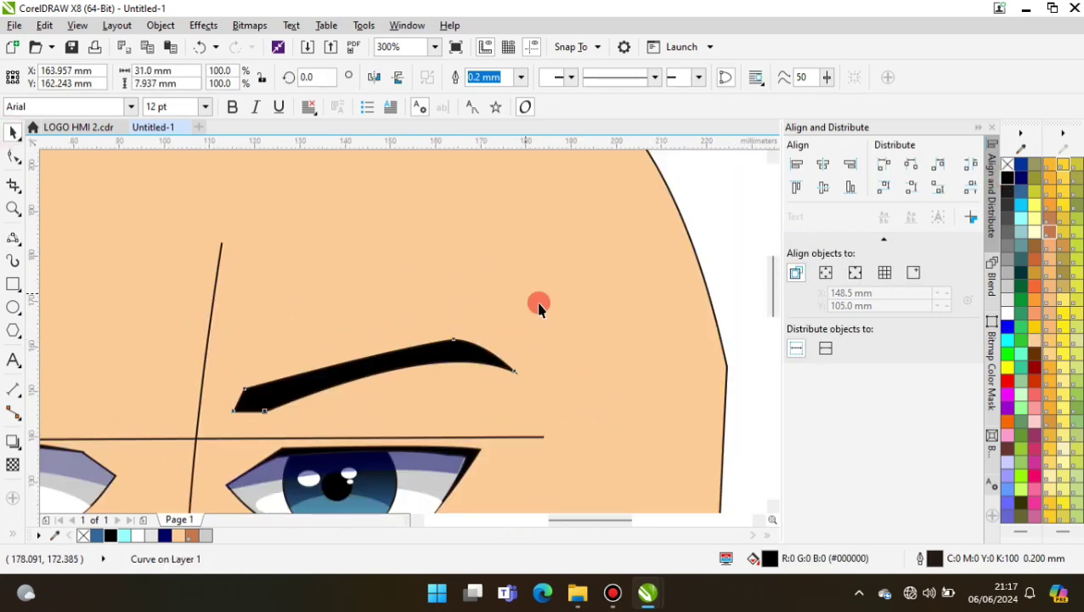
{"action": "scroll", "coordinate": [537, 303], "scroll_direction": "down", "scroll_amount": 1}
Step: Fill the eyebrow black and mirror a copy above the other eye
{"action": "left_click", "coordinate": [374, 76]}
{"action": "scroll", "coordinate": [339, 317], "scroll_direction": "down", "scroll_amount": 1}
{"action": "scroll", "coordinate": [410, 281], "scroll_direction": "down", "scroll_amount": 1}
{"action": "left_click", "coordinate": [653, 310]}
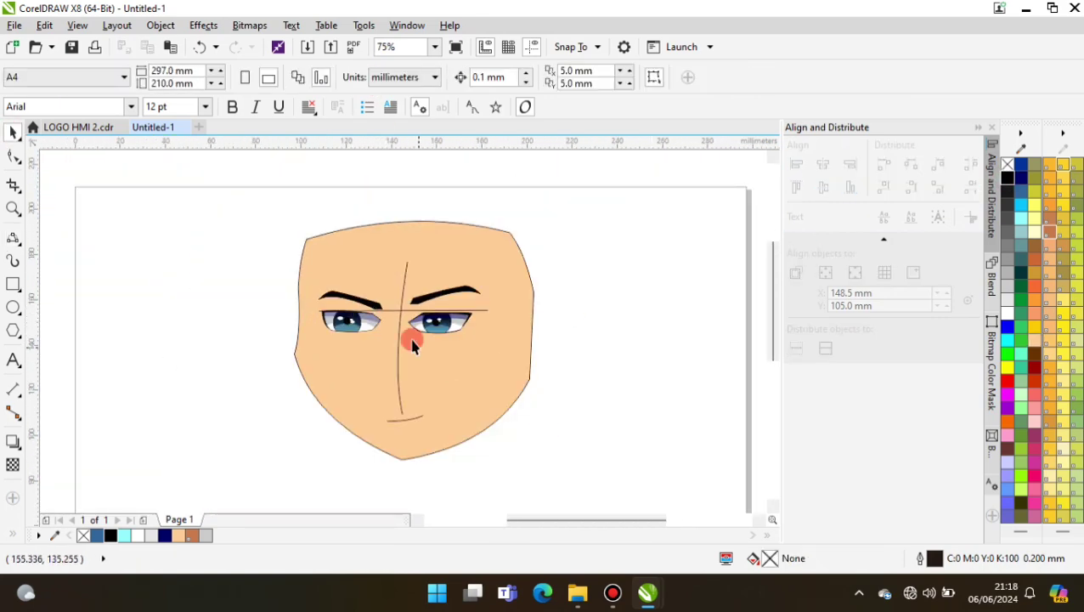
{"action": "scroll", "coordinate": [411, 339], "scroll_direction": "up", "scroll_amount": 2}
{"action": "left_click", "coordinate": [385, 340]}
{"action": "scroll", "coordinate": [366, 341], "scroll_direction": "down", "scroll_amount": 1}
Step: Draw the nose line down from the brow and a brown outline-free shadow at its tip
{"action": "key", "text": "F5"}
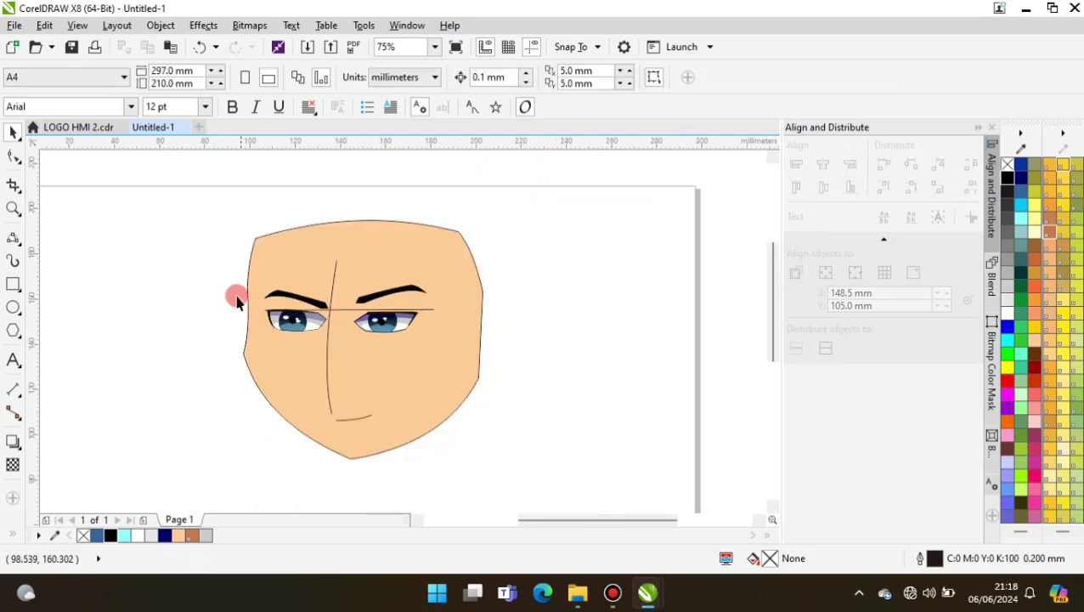
{"action": "scroll", "coordinate": [235, 297], "scroll_direction": "up", "scroll_amount": 2}
{"action": "left_click_drag", "start_coordinate": [283, 216], "coordinate": [317, 287]}
{"action": "scroll", "coordinate": [212, 321], "scroll_direction": "up", "scroll_amount": 1}
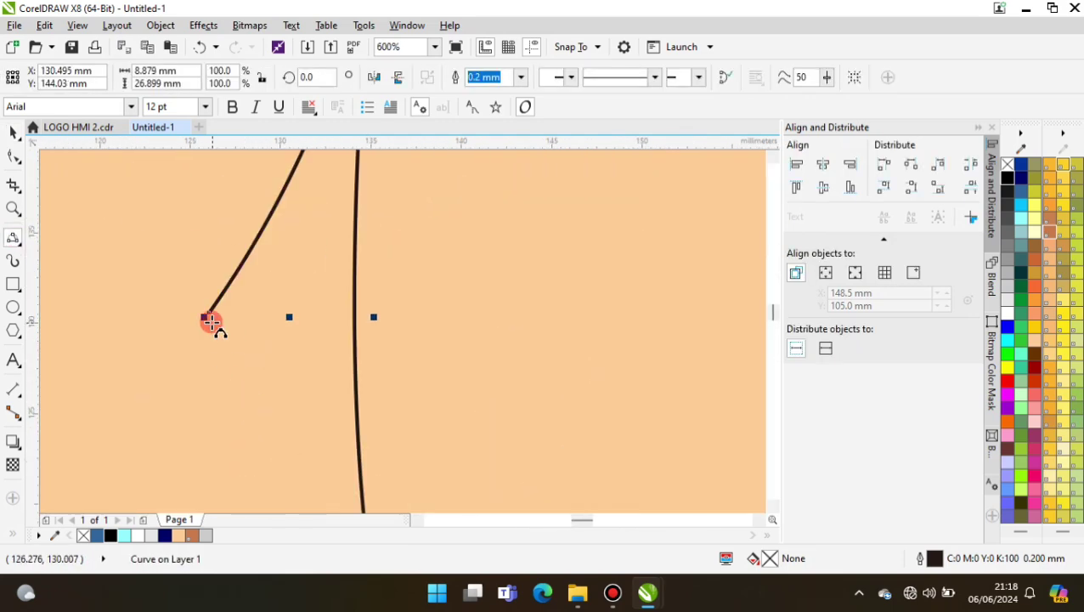
{"action": "left_click", "coordinate": [302, 385]}
{"action": "scroll", "coordinate": [255, 367], "scroll_direction": "down", "scroll_amount": 1}
{"action": "scroll", "coordinate": [254, 356], "scroll_direction": "up", "scroll_amount": 2}
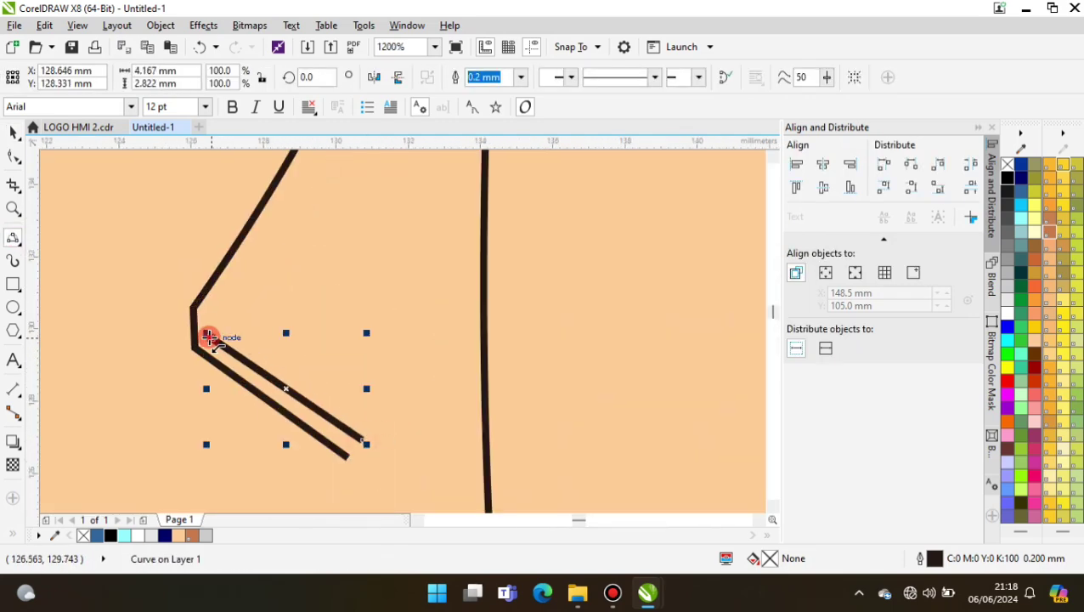
{"action": "left_click", "coordinate": [521, 76]}
{"action": "left_click", "coordinate": [493, 95]}
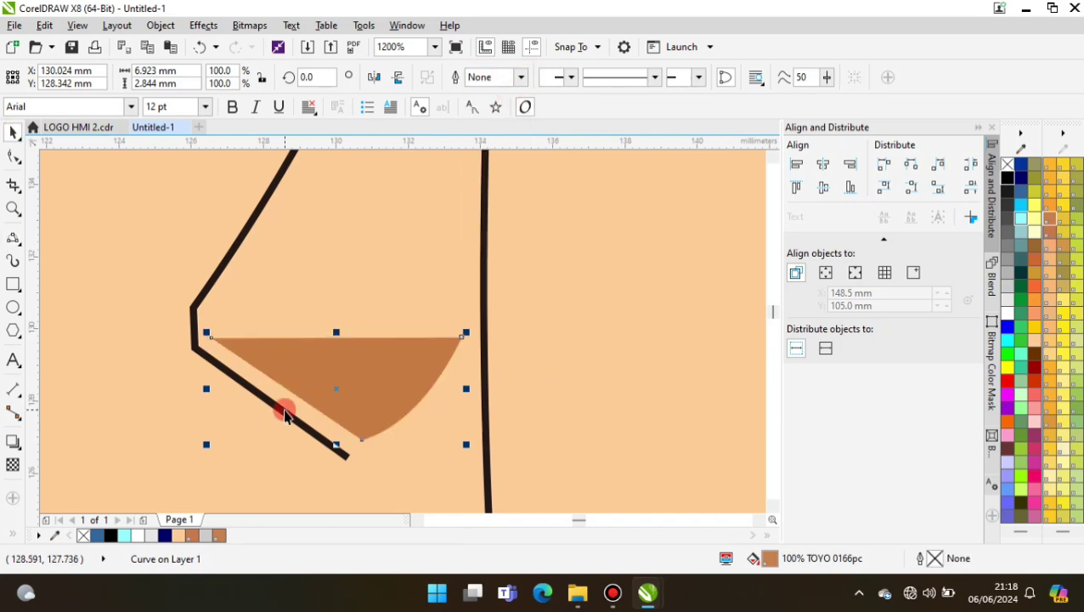
{"action": "scroll", "coordinate": [285, 406], "scroll_direction": "up", "scroll_amount": 1}
Step: Reshape the nose shadow's curved edge and check both nose objects together
{"action": "left_click", "coordinate": [12, 157]}
{"action": "scroll", "coordinate": [331, 387], "scroll_direction": "up", "scroll_amount": 1}
{"action": "left_click_drag", "start_coordinate": [327, 382], "coordinate": [331, 387]}
{"action": "scroll", "coordinate": [331, 387], "scroll_direction": "down", "scroll_amount": 5}
{"action": "left_click", "coordinate": [13, 133]}
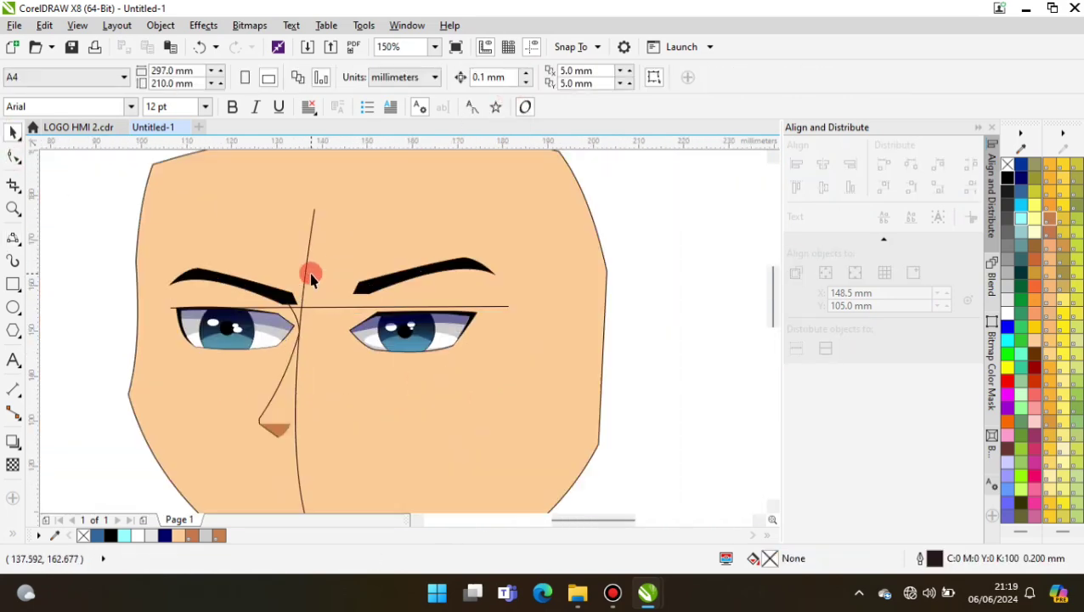
{"action": "scroll", "coordinate": [309, 274], "scroll_direction": "down", "scroll_amount": 1}
{"action": "scroll", "coordinate": [276, 170], "scroll_direction": "up", "scroll_amount": 1}
{"action": "left_click_drag", "start_coordinate": [186, 231], "coordinate": [460, 339]}
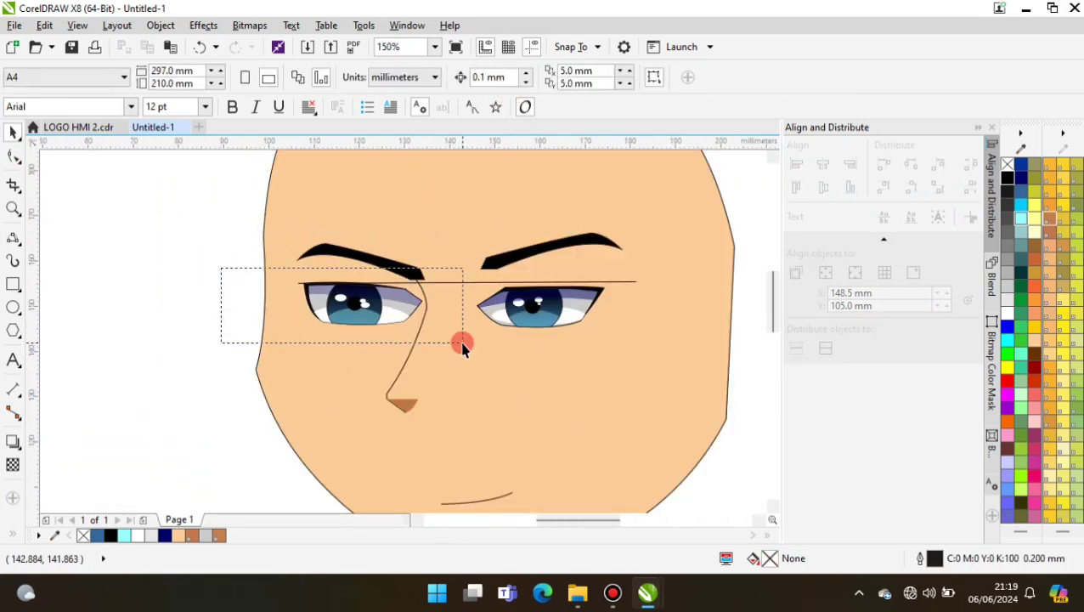
{"action": "scroll", "coordinate": [406, 339], "scroll_direction": "down", "scroll_amount": 1}
{"action": "scroll", "coordinate": [399, 333], "scroll_direction": "up", "scroll_amount": 2}
{"action": "scroll", "coordinate": [399, 333], "scroll_direction": "down", "scroll_amount": 1}
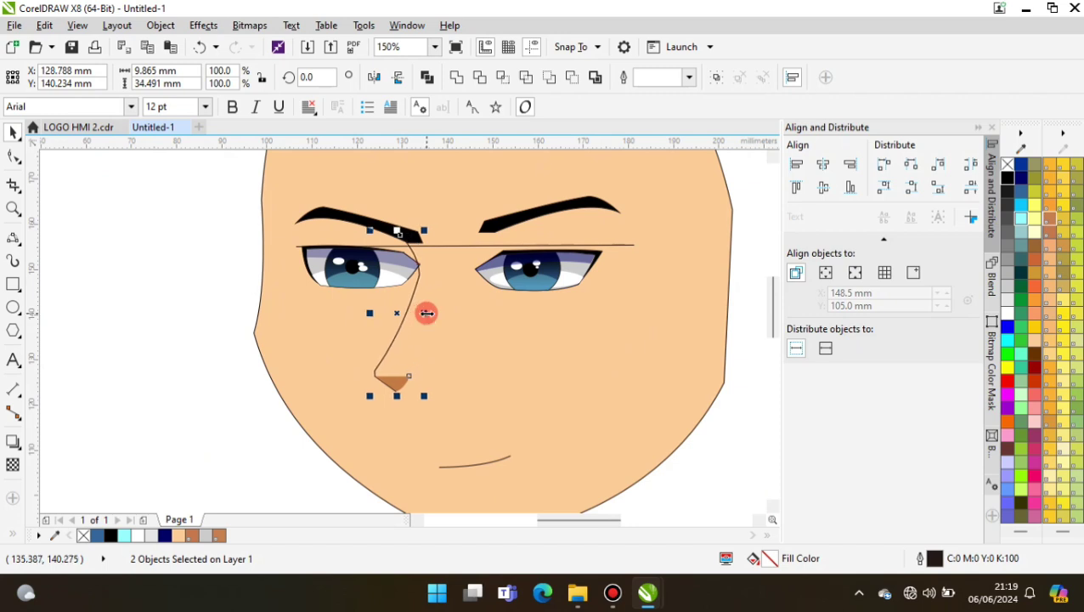
{"action": "left_click", "coordinate": [159, 355]}
{"action": "scroll", "coordinate": [266, 303], "scroll_direction": "down", "scroll_amount": 1}
Step: Draw pointed hair strands from the head top across the forehead and over the left eye
{"action": "scroll", "coordinate": [371, 314], "scroll_direction": "down", "scroll_amount": 1}
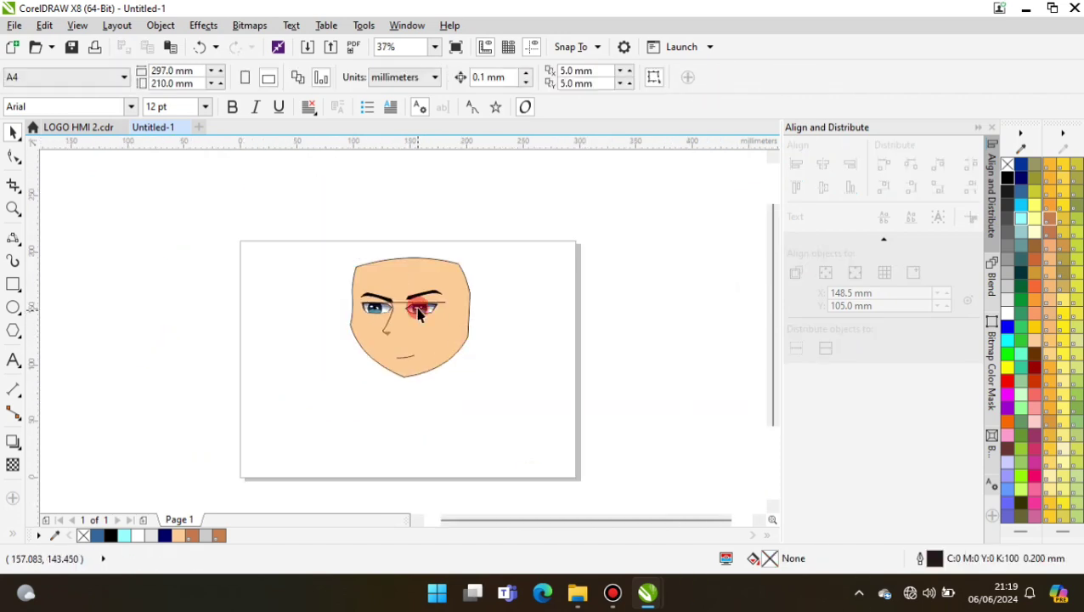
{"action": "key", "text": "F5"}
{"action": "scroll", "coordinate": [442, 358], "scroll_direction": "up", "scroll_amount": 1}
{"action": "scroll", "coordinate": [437, 254], "scroll_direction": "up", "scroll_amount": 1}
{"action": "left_click_drag", "start_coordinate": [437, 255], "coordinate": [351, 197]}
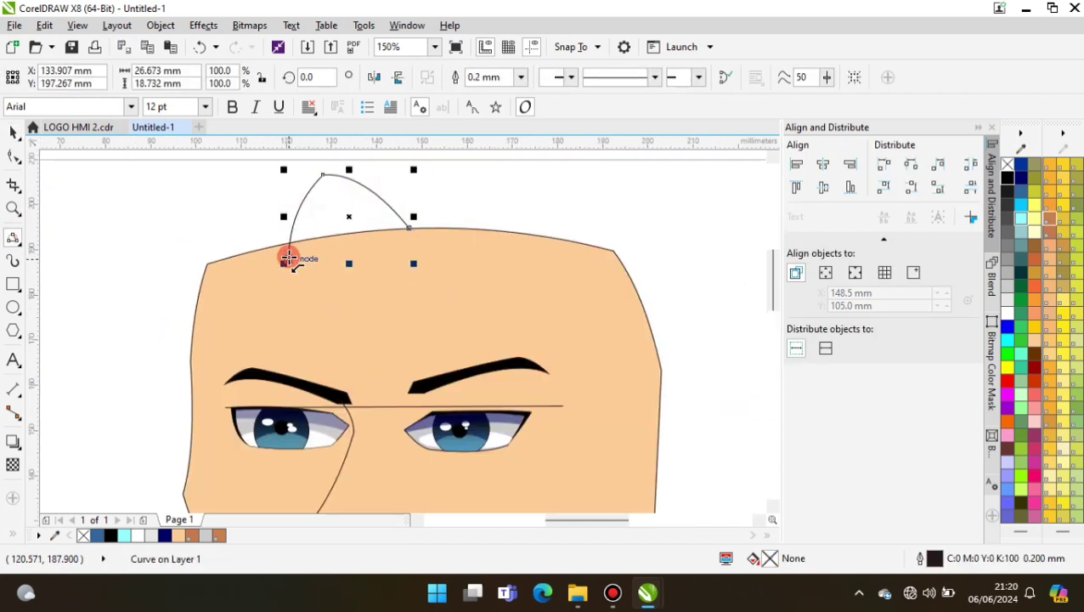
{"action": "left_click_drag", "start_coordinate": [317, 347], "coordinate": [516, 482]}
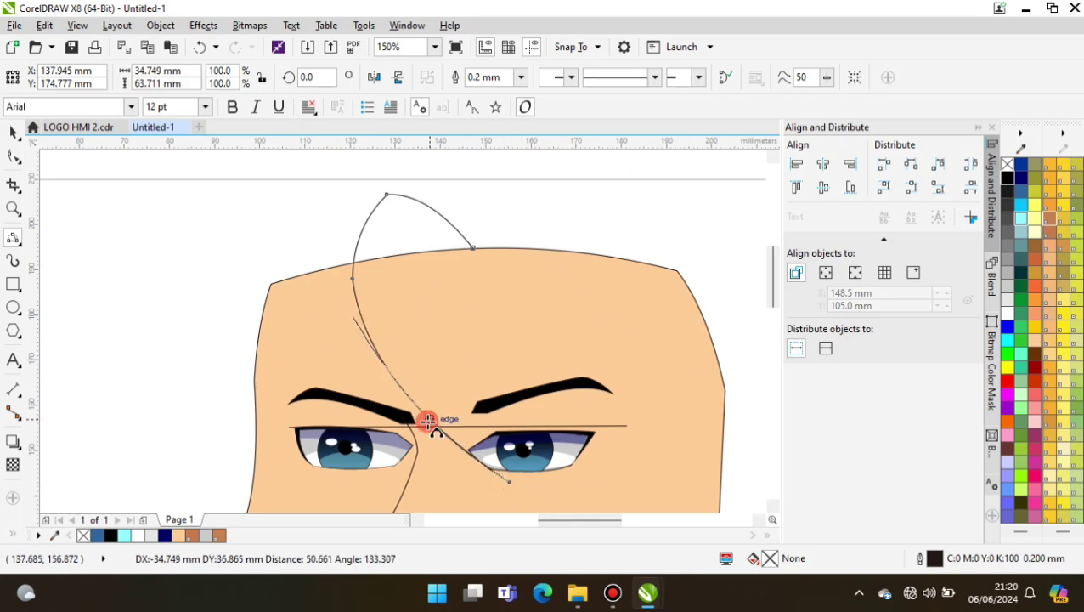
{"action": "scroll", "coordinate": [428, 420], "scroll_direction": "down", "scroll_amount": 1}
{"action": "scroll", "coordinate": [427, 362], "scroll_direction": "up", "scroll_amount": 1}
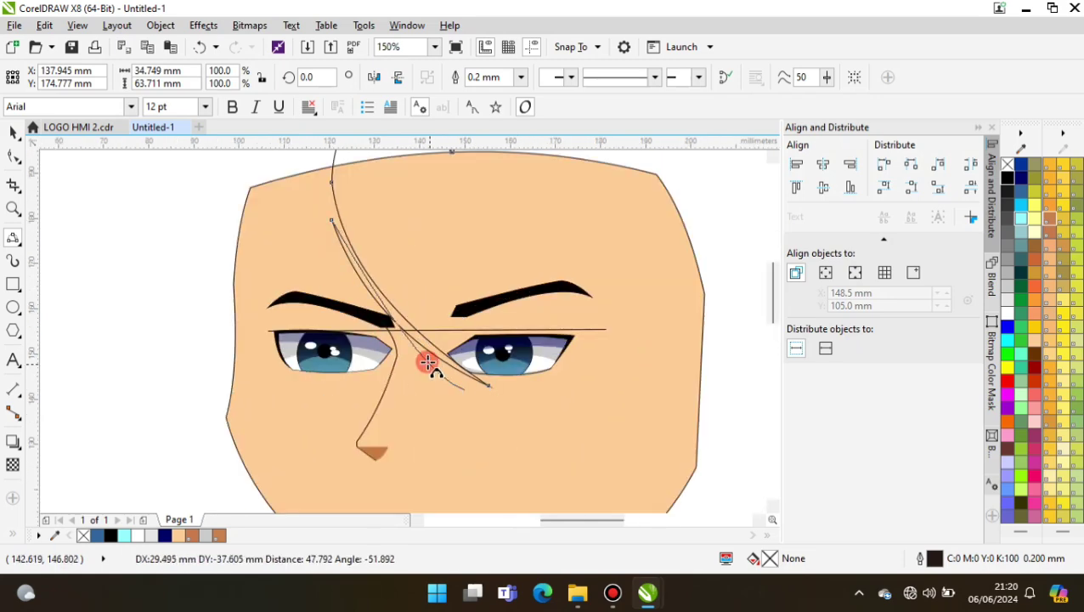
{"action": "double_click", "coordinate": [378, 336]}
{"action": "scroll", "coordinate": [273, 201], "scroll_direction": "up", "scroll_amount": 1}
{"action": "scroll", "coordinate": [206, 227], "scroll_direction": "down", "scroll_amount": 1}
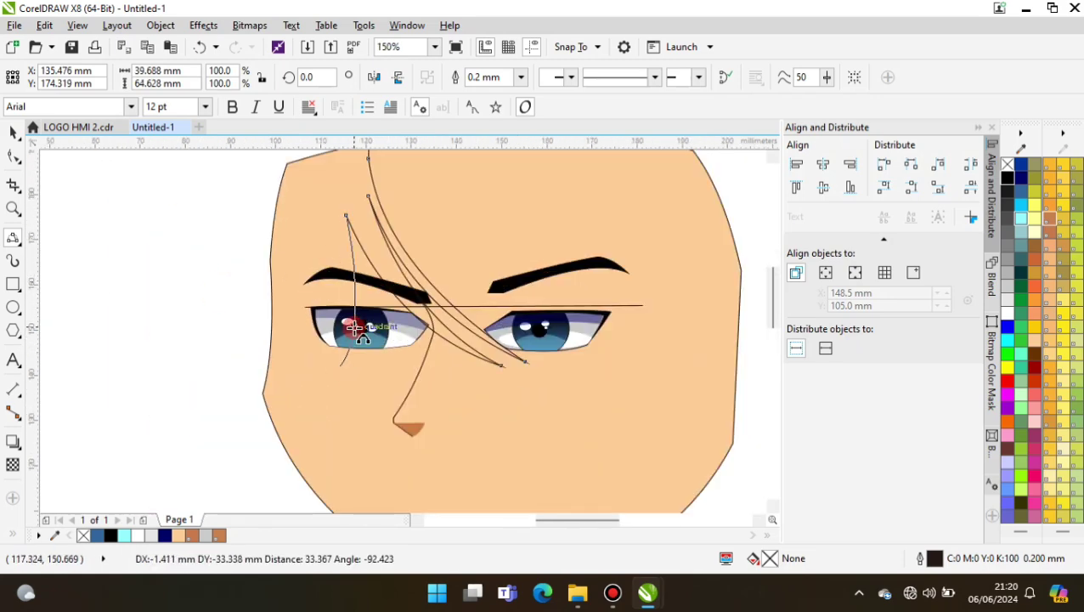
{"action": "scroll", "coordinate": [354, 327], "scroll_direction": "up", "scroll_amount": 1}
{"action": "scroll", "coordinate": [384, 238], "scroll_direction": "down", "scroll_amount": 1}
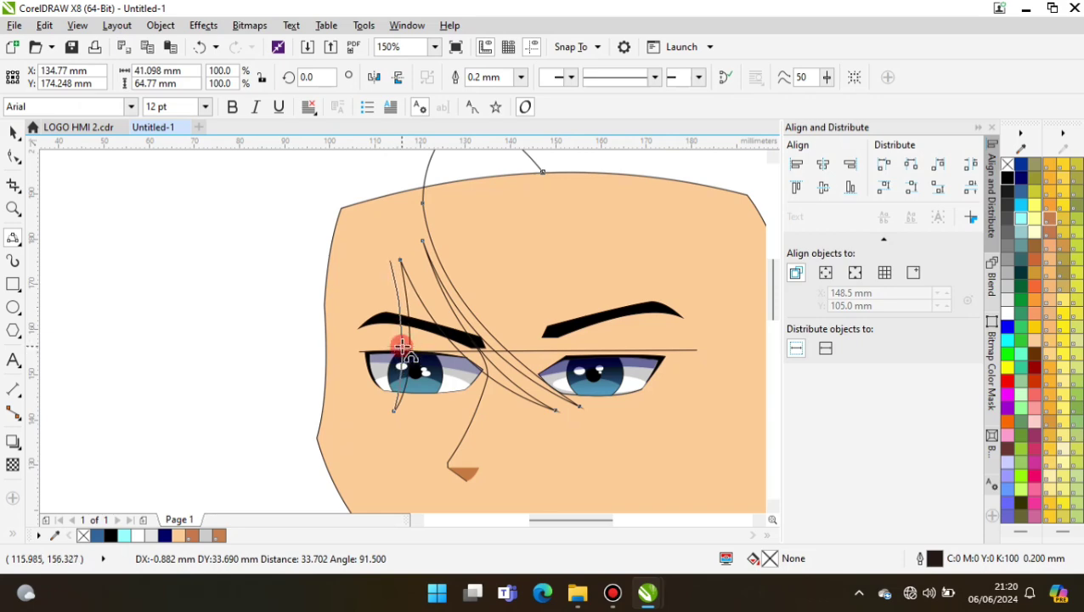
{"action": "scroll", "coordinate": [403, 346], "scroll_direction": "down", "scroll_amount": 1}
{"action": "scroll", "coordinate": [410, 237], "scroll_direction": "up", "scroll_amount": 1}
{"action": "scroll", "coordinate": [389, 387], "scroll_direction": "down", "scroll_amount": 1}
{"action": "scroll", "coordinate": [386, 396], "scroll_direction": "up", "scroll_amount": 1}
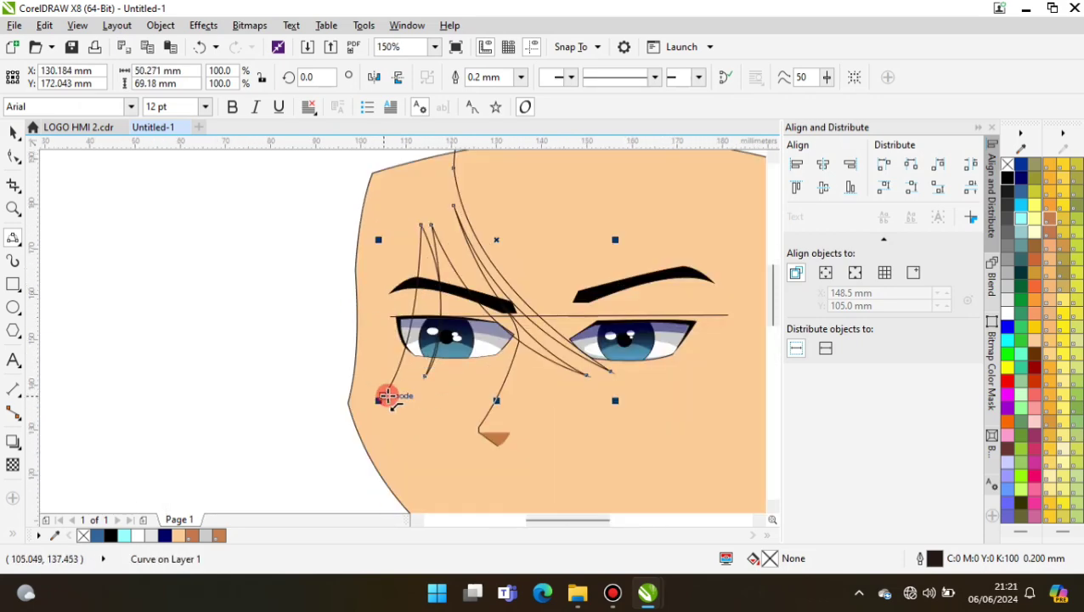
{"action": "scroll", "coordinate": [373, 403], "scroll_direction": "up", "scroll_amount": 1}
{"action": "scroll", "coordinate": [336, 406], "scroll_direction": "down", "scroll_amount": 1}
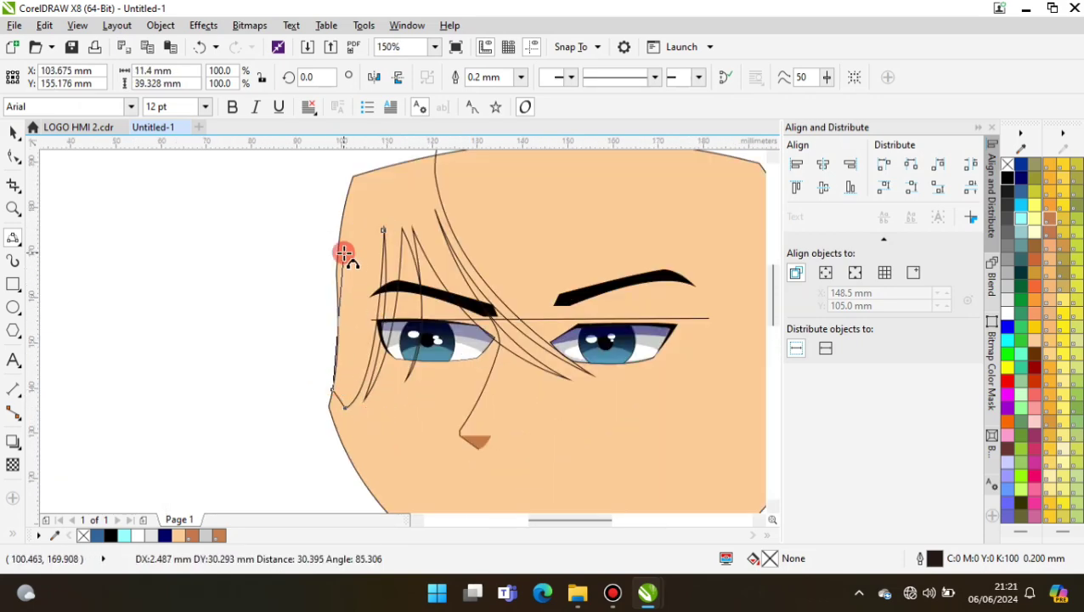
{"action": "scroll", "coordinate": [325, 382], "scroll_direction": "down", "scroll_amount": 1}
{"action": "scroll", "coordinate": [330, 429], "scroll_direction": "up", "scroll_amount": 1}
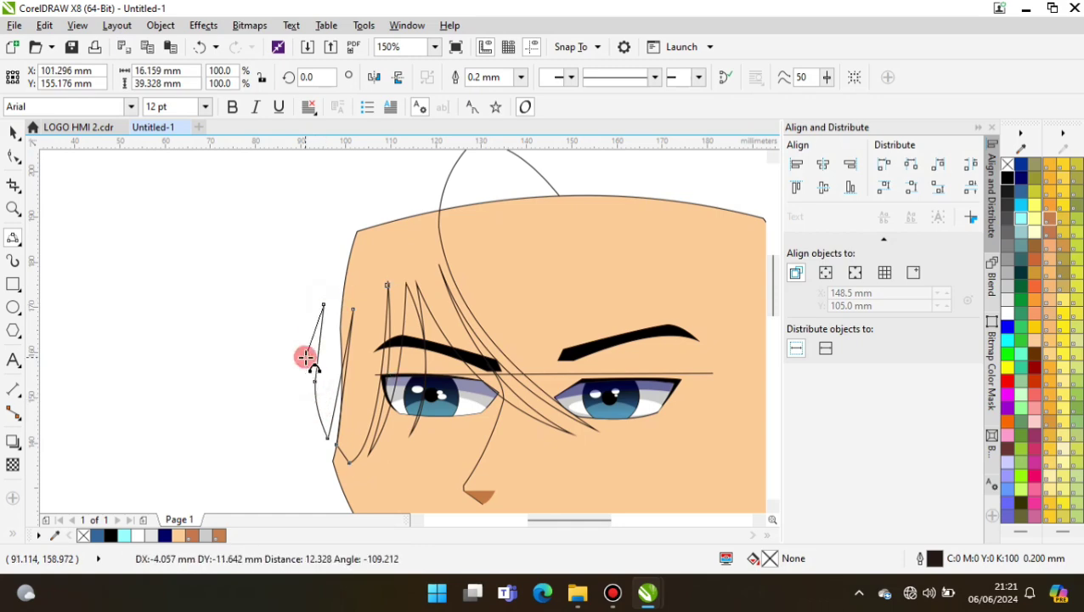
{"action": "scroll", "coordinate": [308, 344], "scroll_direction": "down", "scroll_amount": 1}
{"action": "scroll", "coordinate": [309, 335], "scroll_direction": "up", "scroll_amount": 1}
{"action": "scroll", "coordinate": [306, 306], "scroll_direction": "down", "scroll_amount": 1}
{"action": "scroll", "coordinate": [289, 365], "scroll_direction": "up", "scroll_amount": 1}
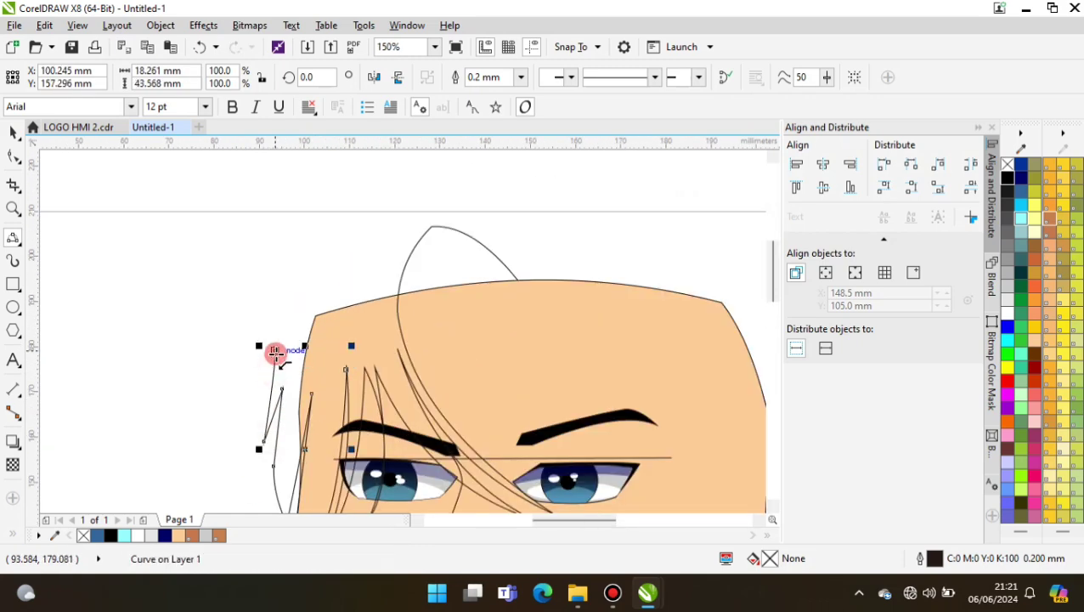
Step: Redo the side strand as a longer hooked lock ending in a point along the left cheek
{"action": "key", "text": "ctrl+z"}
{"action": "scroll", "coordinate": [248, 313], "scroll_direction": "up", "scroll_amount": 1}
{"action": "left_click_drag", "start_coordinate": [282, 395], "coordinate": [275, 286]}
{"action": "scroll", "coordinate": [289, 340], "scroll_direction": "down", "scroll_amount": 2}
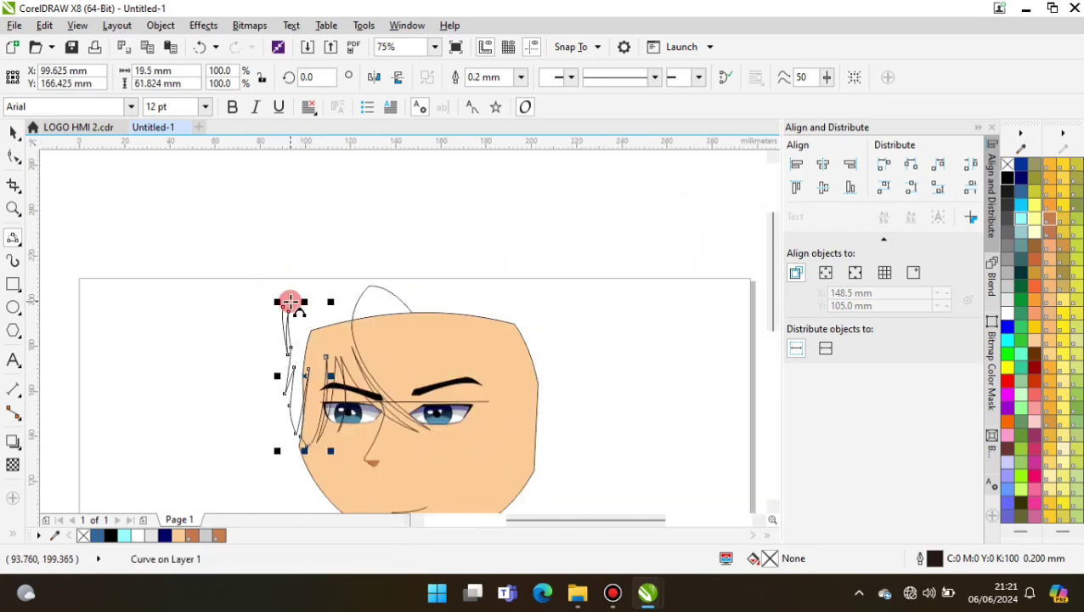
{"action": "scroll", "coordinate": [280, 297], "scroll_direction": "up", "scroll_amount": 1}
{"action": "scroll", "coordinate": [365, 277], "scroll_direction": "down", "scroll_amount": 1}
{"action": "scroll", "coordinate": [339, 272], "scroll_direction": "up", "scroll_amount": 1}
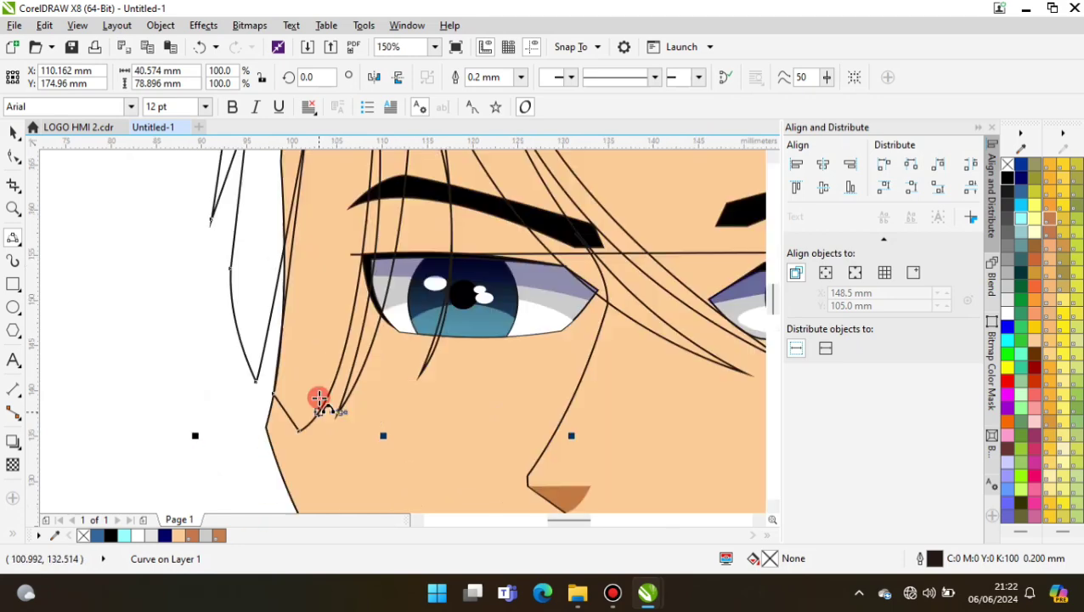
{"action": "scroll", "coordinate": [331, 340], "scroll_direction": "up", "scroll_amount": 1}
{"action": "scroll", "coordinate": [347, 255], "scroll_direction": "down", "scroll_amount": 1}
{"action": "left_click_drag", "start_coordinate": [342, 314], "coordinate": [335, 395]}
{"action": "scroll", "coordinate": [315, 382], "scroll_direction": "up", "scroll_amount": 2}
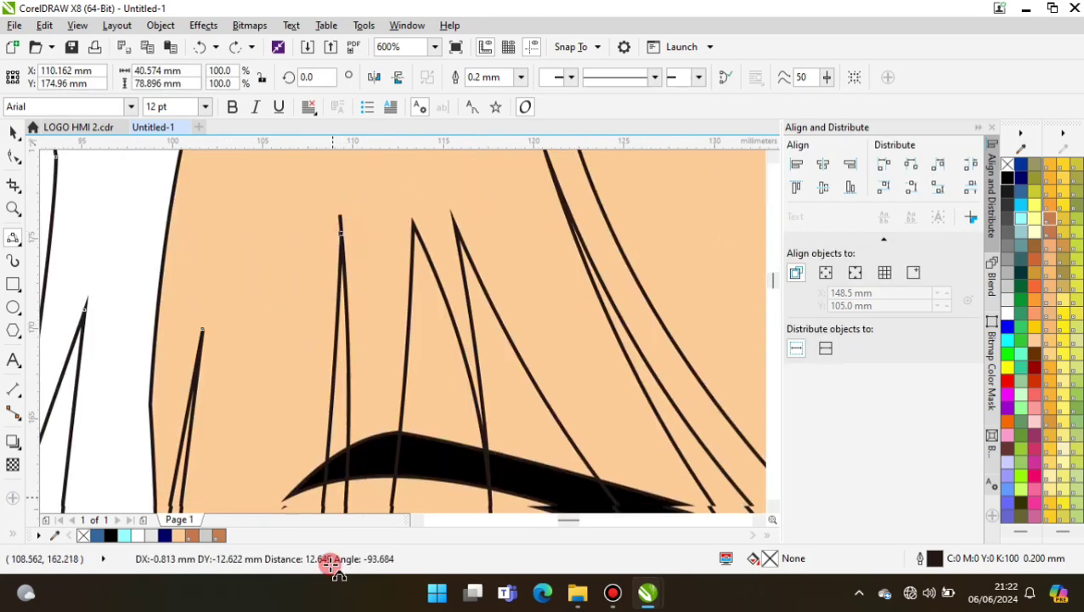
{"action": "scroll", "coordinate": [367, 408], "scroll_direction": "down", "scroll_amount": 1}
{"action": "left_click", "coordinate": [360, 408]}
{"action": "scroll", "coordinate": [360, 407], "scroll_direction": "down", "scroll_amount": 1}
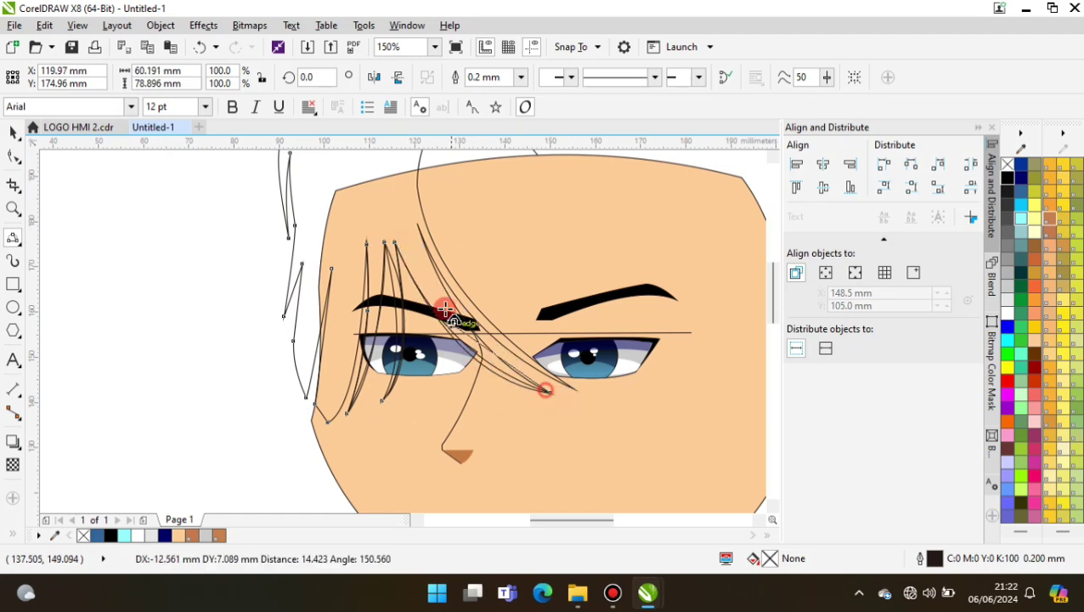
Step: Finish the left-cheek strand and close the top hair outline into a shape
{"action": "double_click", "coordinate": [580, 405]}
{"action": "scroll", "coordinate": [370, 314], "scroll_direction": "up", "scroll_amount": 2}
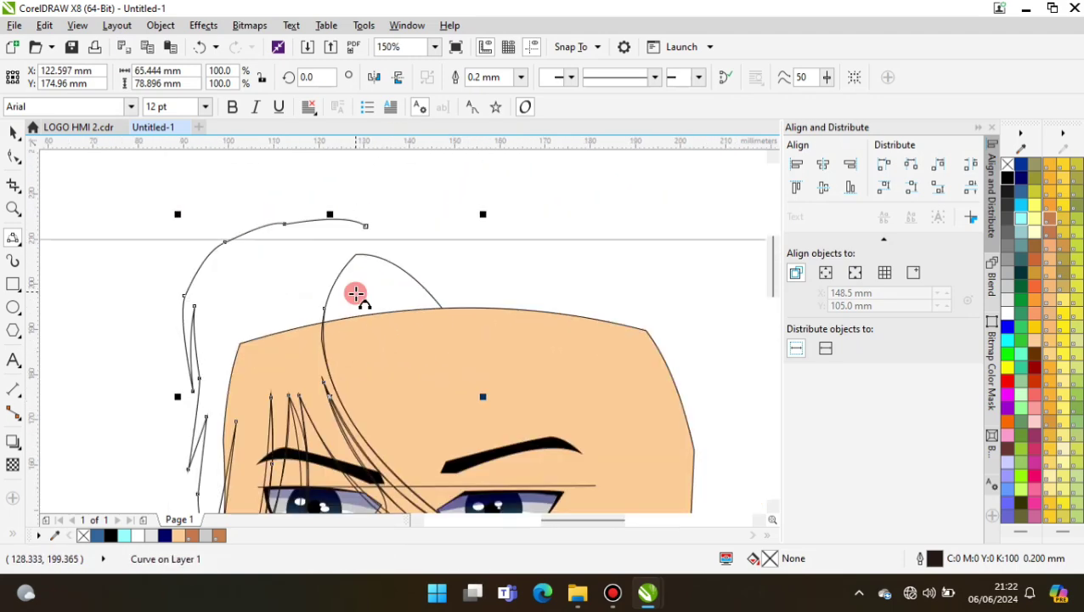
{"action": "scroll", "coordinate": [457, 310], "scroll_direction": "down", "scroll_amount": 1}
{"action": "left_click", "coordinate": [373, 276]}
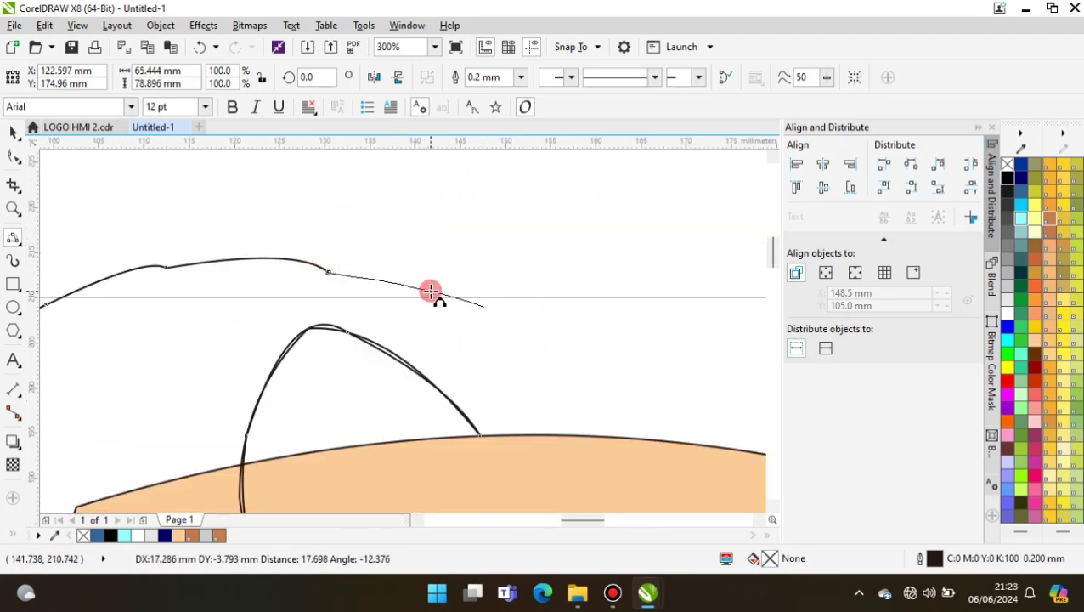
{"action": "scroll", "coordinate": [431, 293], "scroll_direction": "up", "scroll_amount": 1}
{"action": "left_click", "coordinate": [462, 375]}
{"action": "scroll", "coordinate": [462, 374], "scroll_direction": "down", "scroll_amount": 2}
{"action": "scroll", "coordinate": [416, 307], "scroll_direction": "up", "scroll_amount": 1}
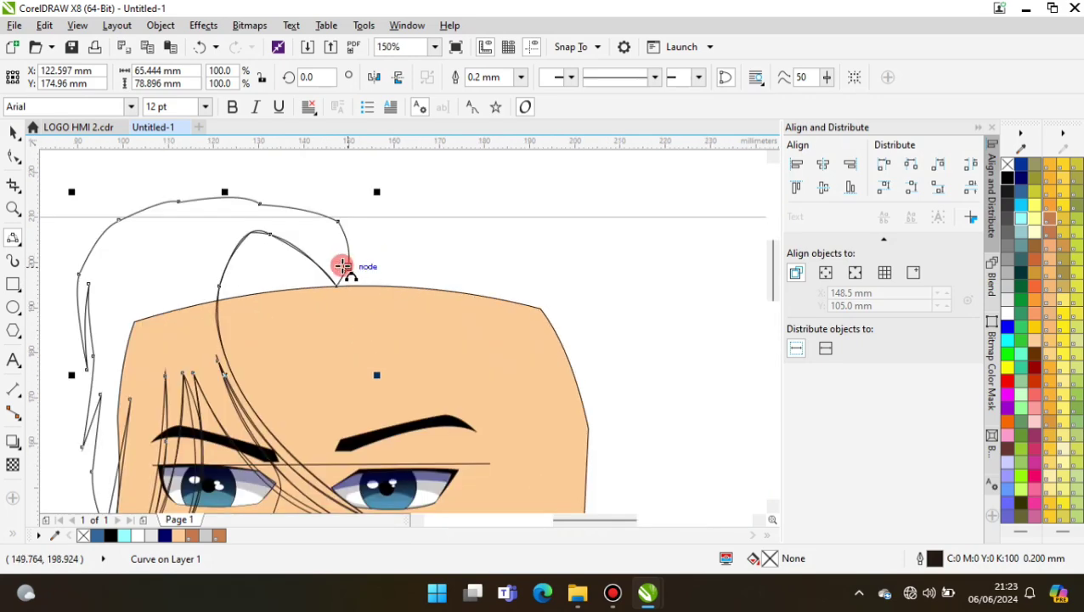
Step: Draw fringe strands hanging over the right brow, right eye and right cheek
{"action": "left_click", "coordinate": [432, 306]}
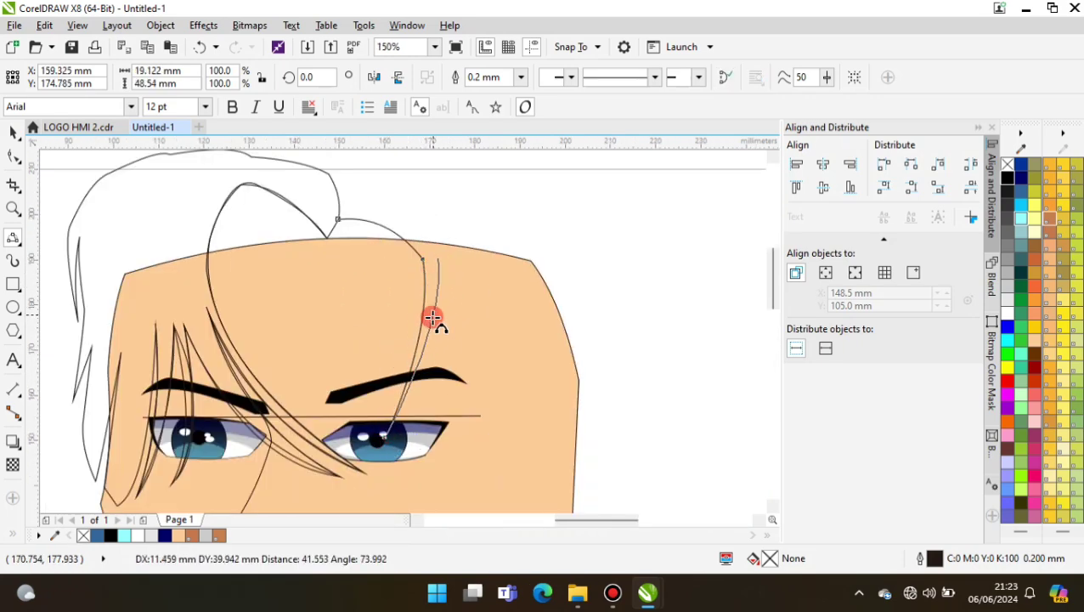
{"action": "left_click", "coordinate": [399, 444]}
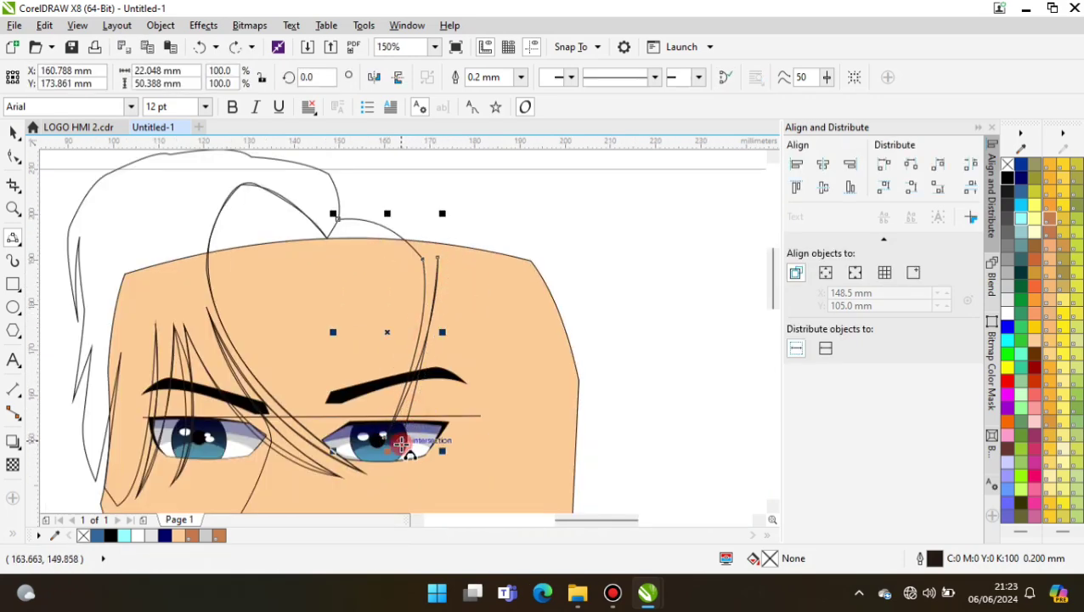
{"action": "left_click", "coordinate": [448, 263]}
{"action": "scroll", "coordinate": [448, 264], "scroll_direction": "down", "scroll_amount": 1}
{"action": "scroll", "coordinate": [460, 390], "scroll_direction": "up", "scroll_amount": 1}
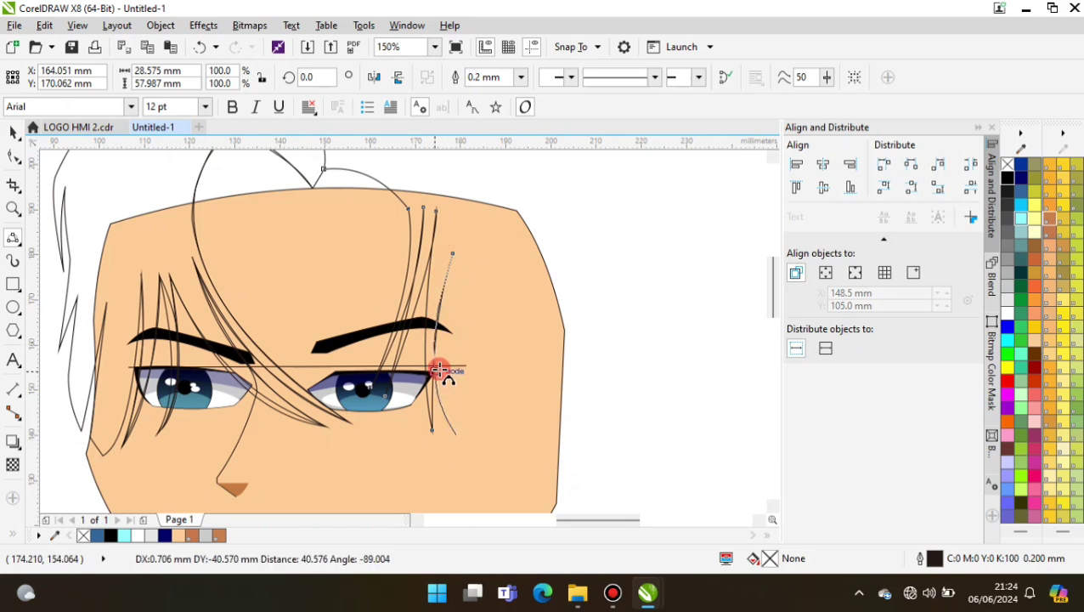
{"action": "left_click", "coordinate": [506, 414]}
{"action": "scroll", "coordinate": [505, 413], "scroll_direction": "down", "scroll_amount": 1}
{"action": "scroll", "coordinate": [506, 412], "scroll_direction": "up", "scroll_amount": 2}
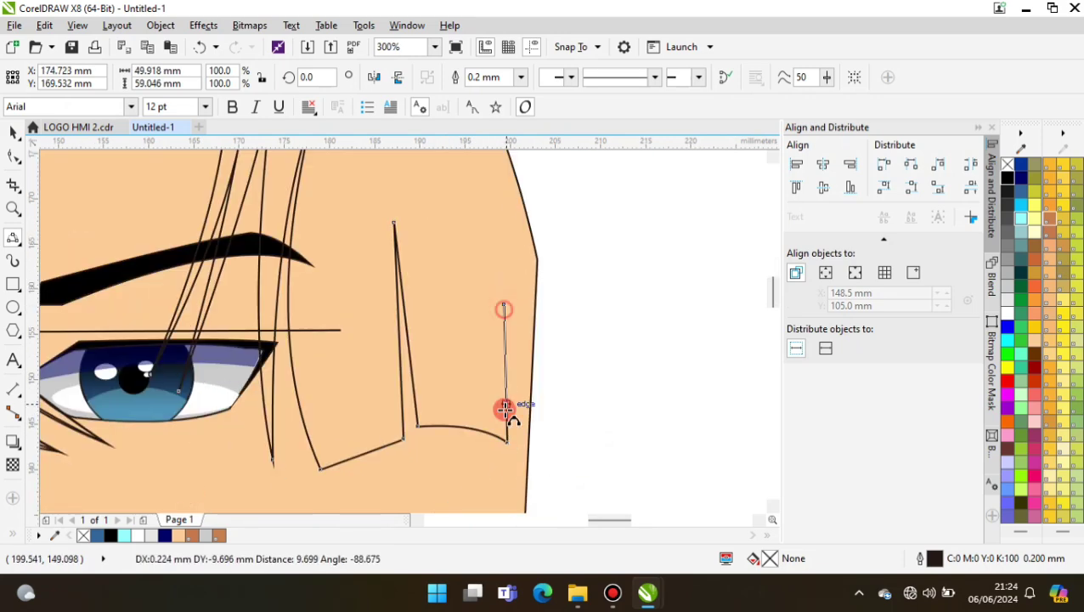
{"action": "double_click", "coordinate": [591, 335]}
{"action": "scroll", "coordinate": [590, 336], "scroll_direction": "down", "scroll_amount": 1}
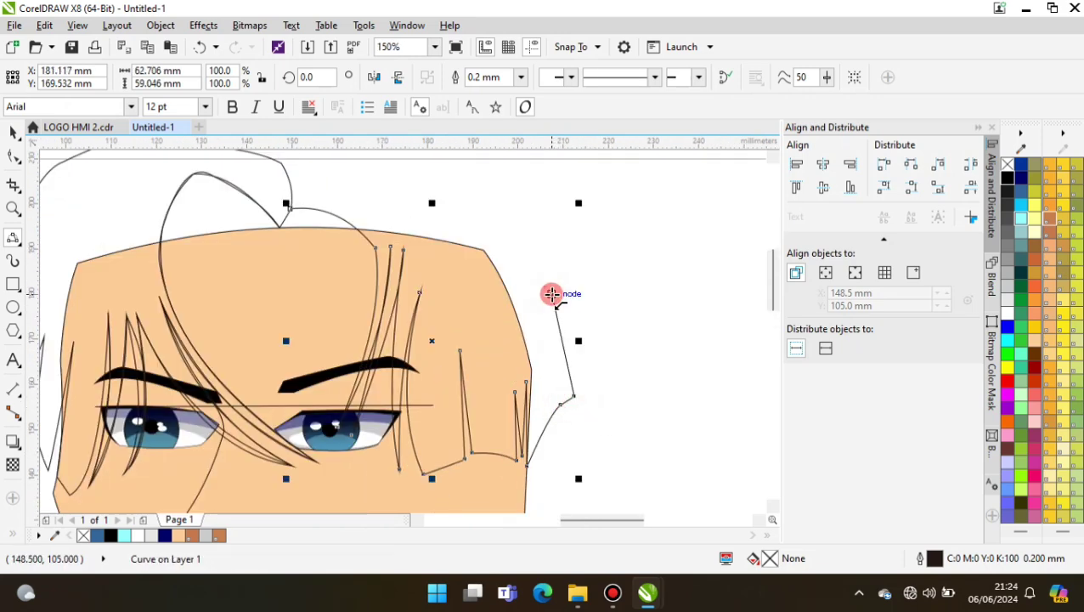
{"action": "left_click", "coordinate": [551, 294]}
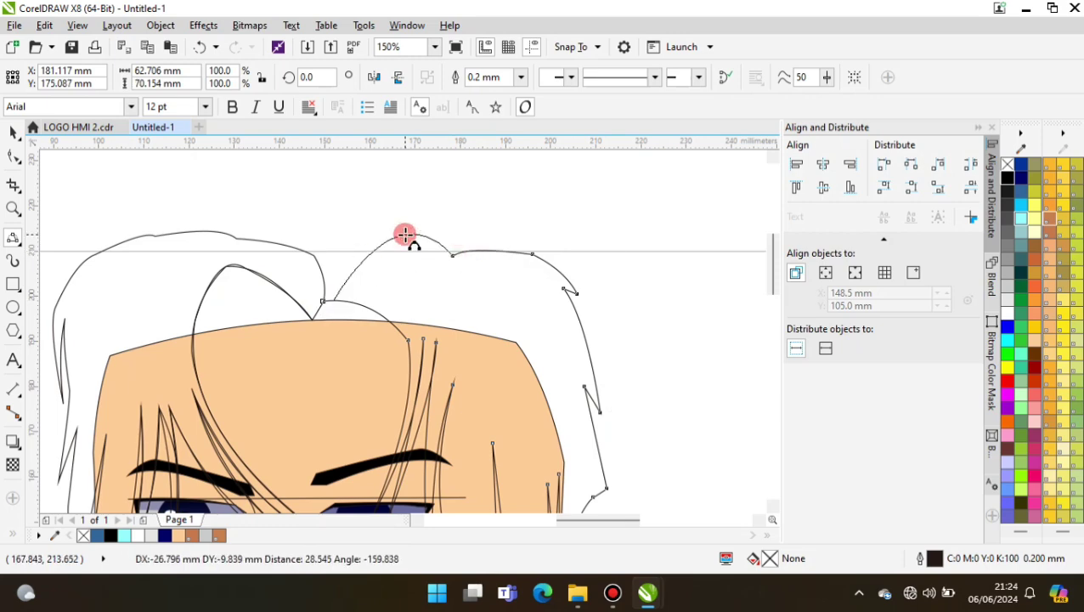
{"action": "scroll", "coordinate": [442, 234], "scroll_direction": "down", "scroll_amount": 1}
{"action": "scroll", "coordinate": [327, 324], "scroll_direction": "up", "scroll_amount": 2}
Step: Close the hair outline and fill the hair shape black
{"action": "left_click", "coordinate": [326, 324]}
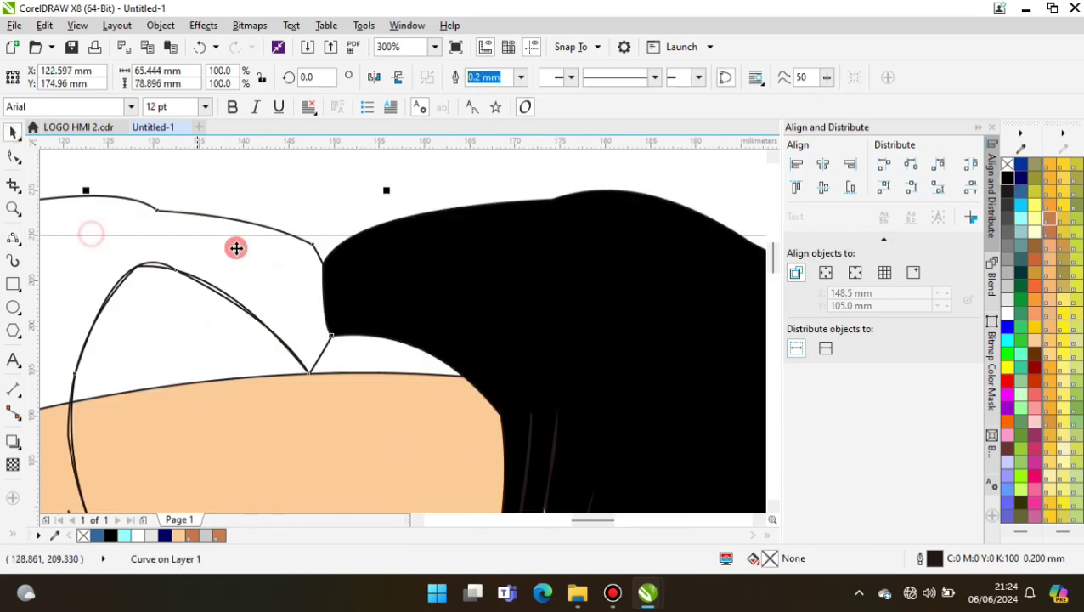
{"action": "key", "text": "space"}
{"action": "scroll", "coordinate": [432, 242], "scroll_direction": "down", "scroll_amount": 3}
{"action": "left_click", "coordinate": [431, 242]}
{"action": "key", "text": "space"}
{"action": "scroll", "coordinate": [415, 237], "scroll_direction": "up", "scroll_amount": 2}
Step: Draw a closed black hair piece covering the gap at the crown
{"action": "left_click", "coordinate": [255, 276]}
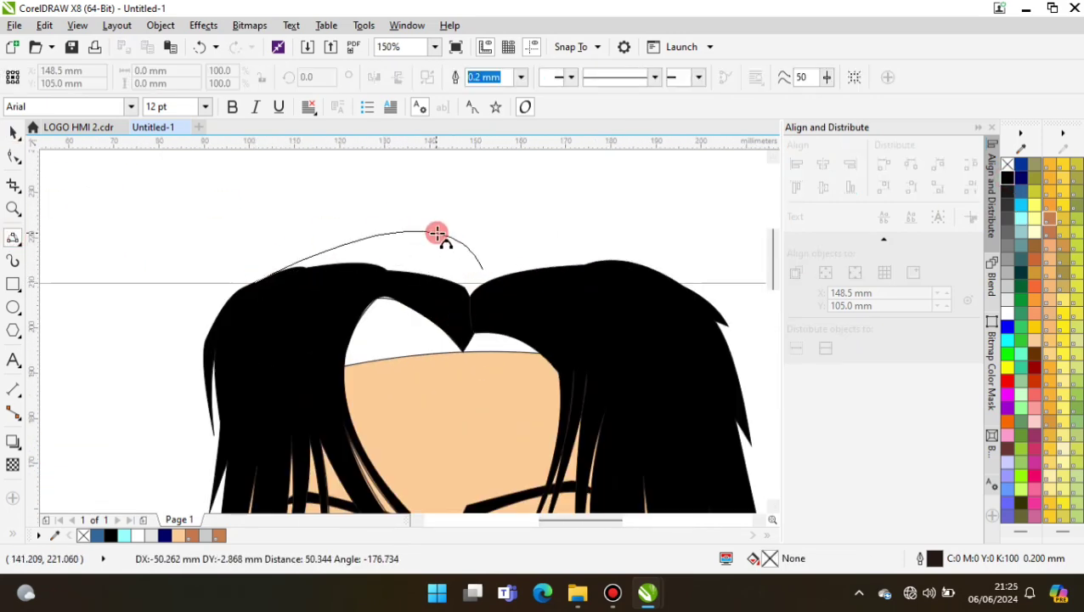
{"action": "double_click", "coordinate": [436, 232]}
{"action": "scroll", "coordinate": [331, 363], "scroll_direction": "down", "scroll_amount": 1}
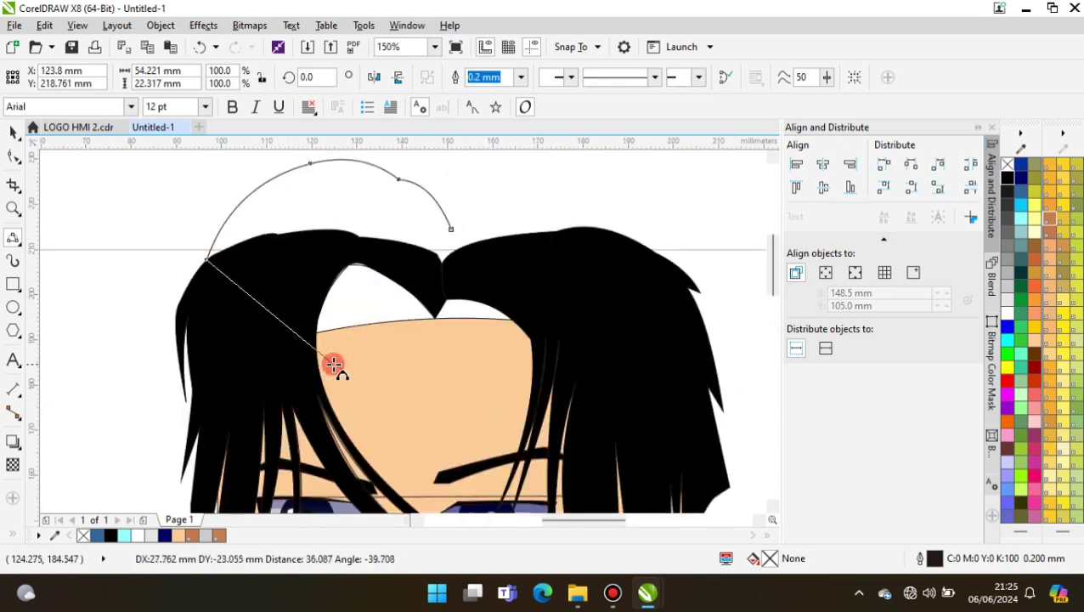
{"action": "scroll", "coordinate": [331, 362], "scroll_direction": "up", "scroll_amount": 2}
{"action": "left_click", "coordinate": [317, 349]}
{"action": "left_click", "coordinate": [537, 297]}
{"action": "scroll", "coordinate": [537, 297], "scroll_direction": "down", "scroll_amount": 1}
{"action": "left_click", "coordinate": [557, 333]}
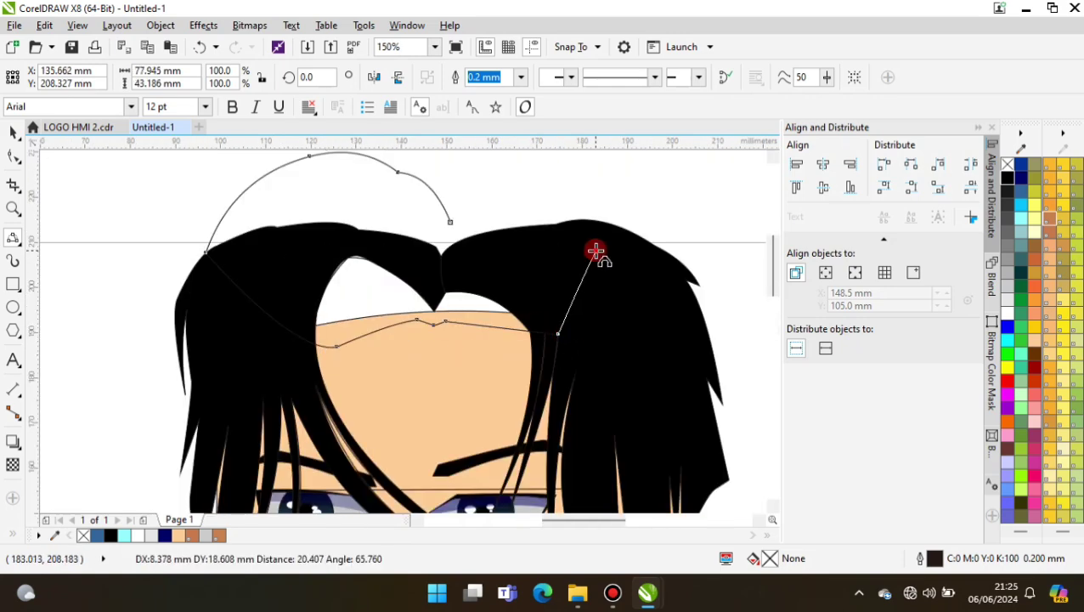
{"action": "left_click", "coordinate": [501, 221]}
{"action": "scroll", "coordinate": [500, 221], "scroll_direction": "down", "scroll_amount": 1}
{"action": "key", "text": "Escape"}
Step: Inspect the hair outline's nodes with the Shape tool, then return to the Pick tool
{"action": "scroll", "coordinate": [376, 251], "scroll_direction": "down", "scroll_amount": 1}
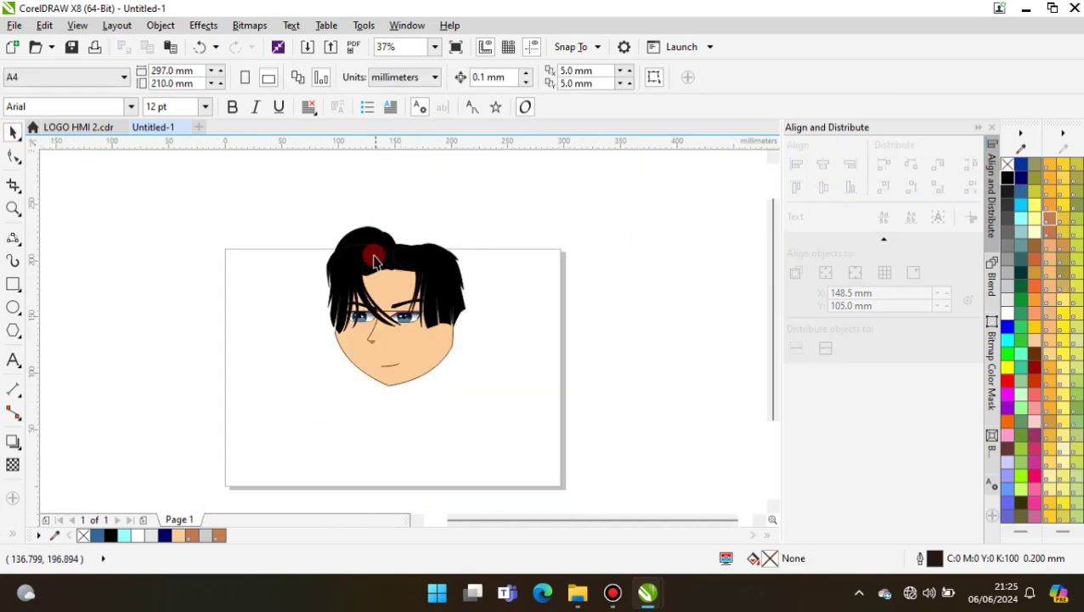
{"action": "scroll", "coordinate": [307, 416], "scroll_direction": "up", "scroll_amount": 2}
{"action": "scroll", "coordinate": [305, 234], "scroll_direction": "down", "scroll_amount": 1}
{"action": "key", "text": "F10"}
{"action": "scroll", "coordinate": [454, 280], "scroll_direction": "up", "scroll_amount": 1}
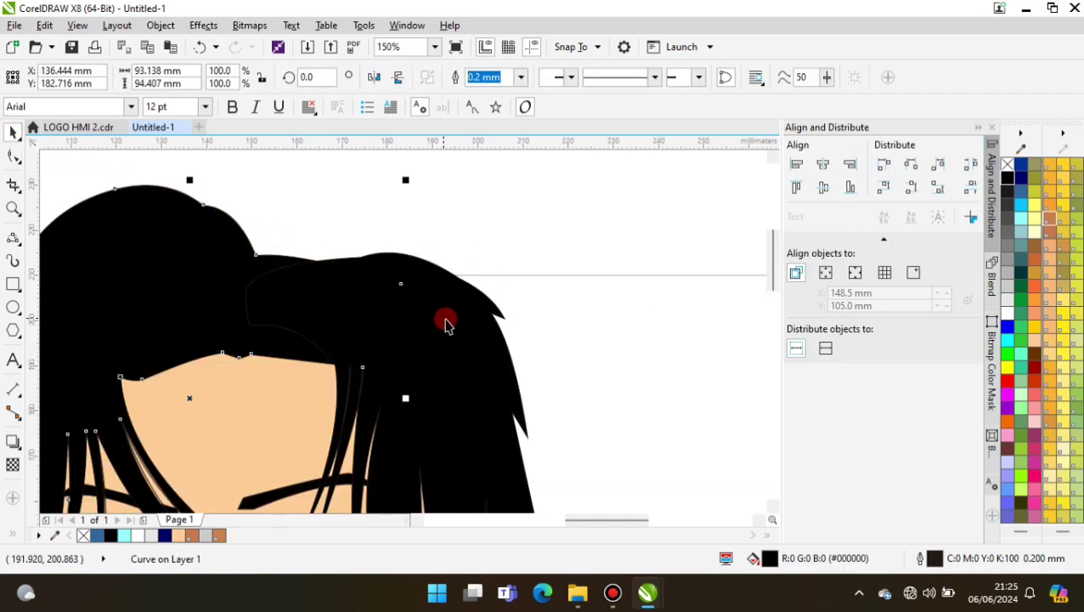
{"action": "left_click", "coordinate": [436, 259]}
{"action": "scroll", "coordinate": [436, 259], "scroll_direction": "up", "scroll_amount": 1}
{"action": "scroll", "coordinate": [381, 262], "scroll_direction": "down", "scroll_amount": 2}
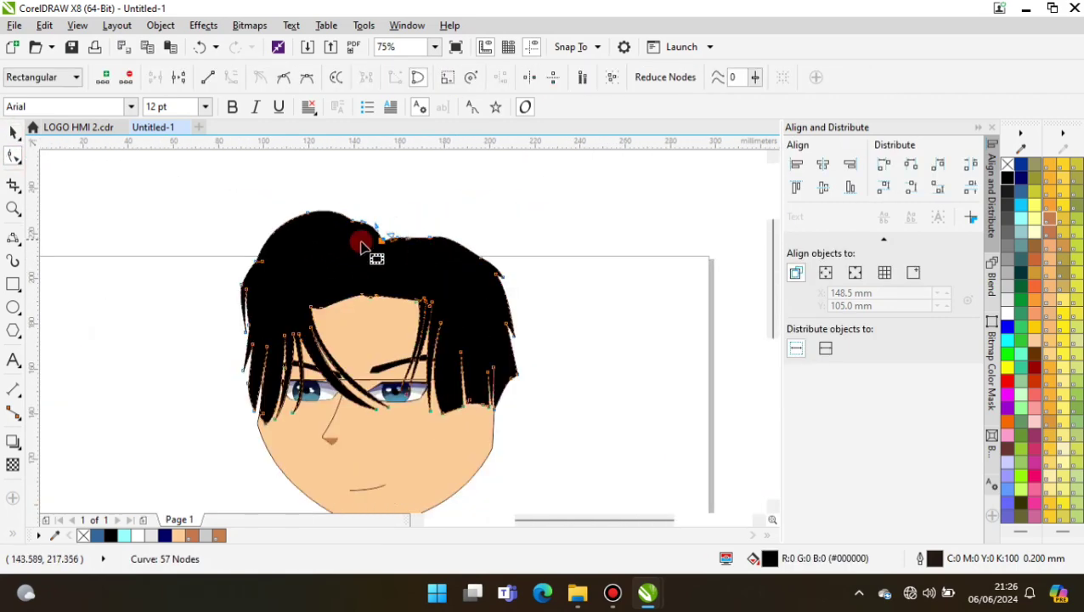
{"action": "key", "text": "Escape"}
{"action": "key", "text": "space"}
{"action": "scroll", "coordinate": [283, 306], "scroll_direction": "down", "scroll_amount": 1}
{"action": "key", "text": "F5"}
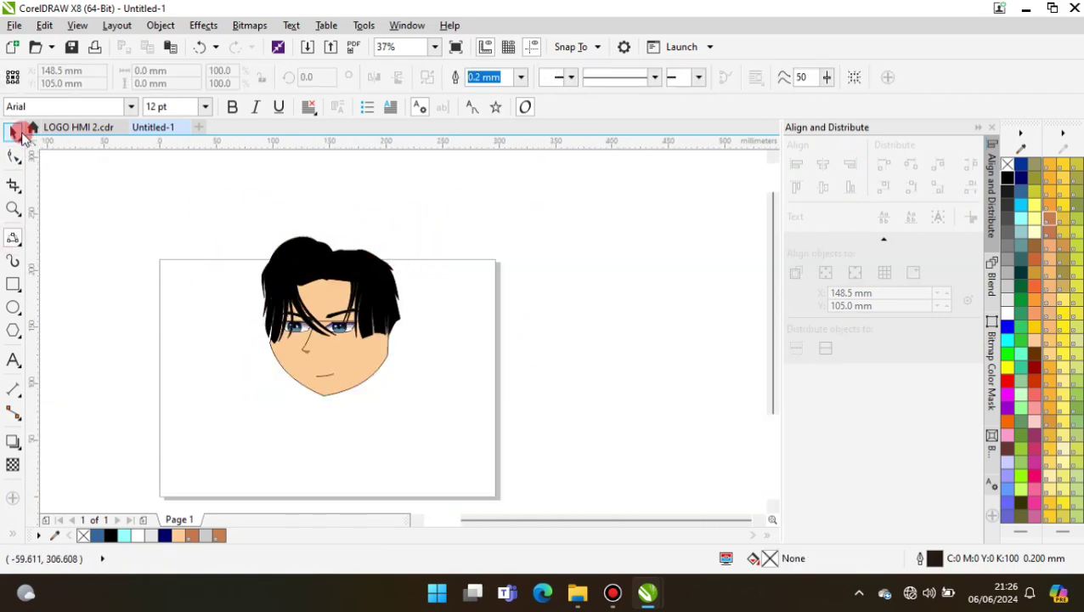
{"action": "scroll", "coordinate": [322, 280], "scroll_direction": "up", "scroll_amount": 1}
{"action": "scroll", "coordinate": [276, 334], "scroll_direction": "up", "scroll_amount": 1}
Step: Draw an arc over the forehead and fill it dark gray
{"action": "left_click_drag", "start_coordinate": [268, 335], "coordinate": [368, 236]}
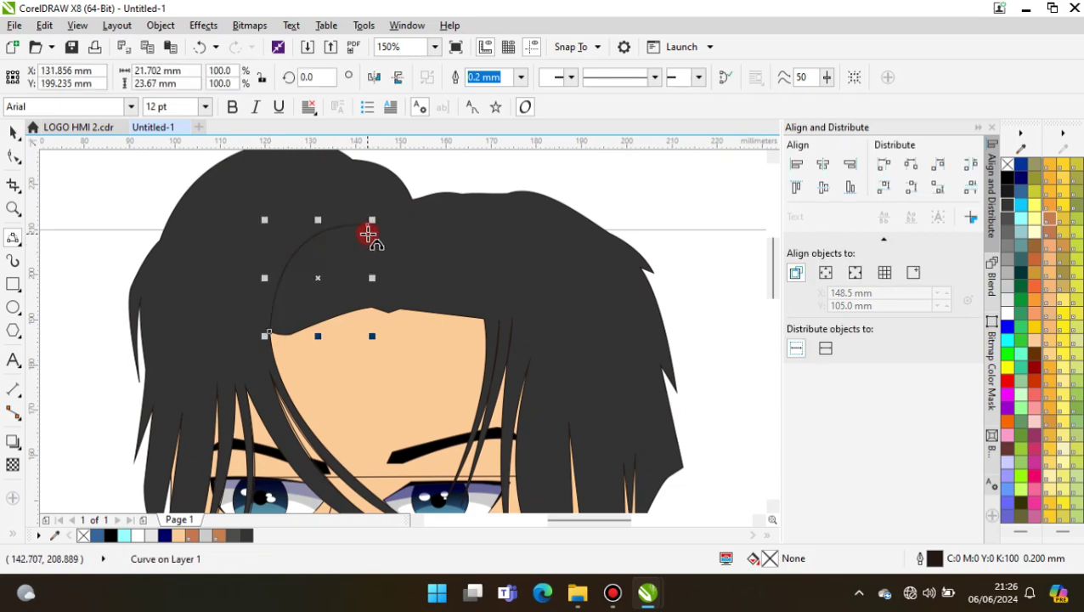
{"action": "left_click", "coordinate": [1007, 204]}
{"action": "scroll", "coordinate": [424, 340], "scroll_direction": "down", "scroll_amount": 1}
{"action": "scroll", "coordinate": [308, 363], "scroll_direction": "up", "scroll_amount": 1}
Step: Draw a hair strand outline running up toward the top of the hair
{"action": "left_click", "coordinate": [335, 406]}
{"action": "left_click", "coordinate": [398, 247]}
{"action": "scroll", "coordinate": [335, 344], "scroll_direction": "down", "scroll_amount": 1}
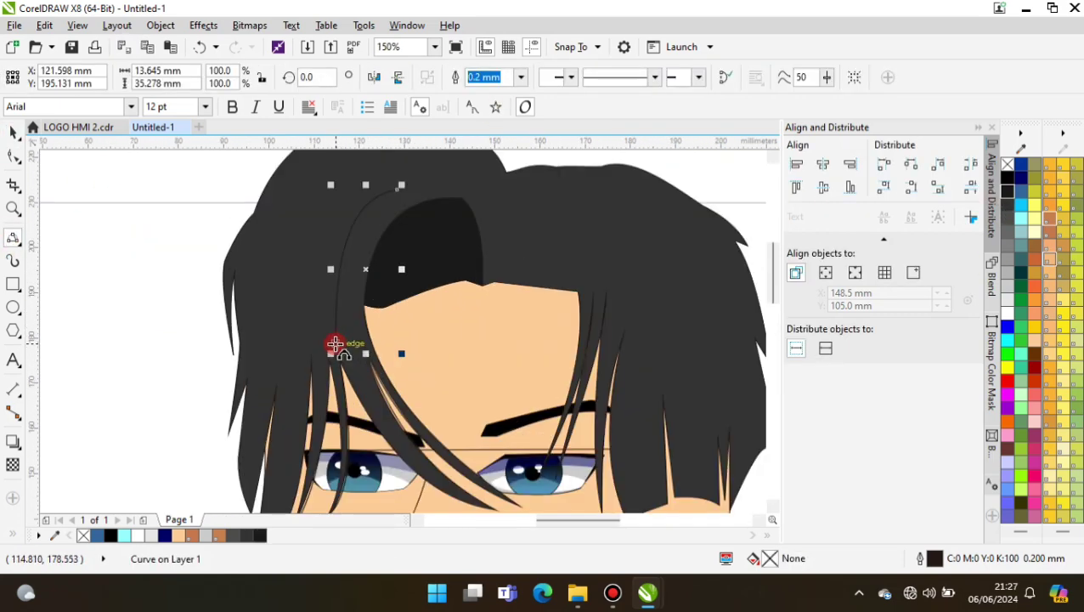
{"action": "scroll", "coordinate": [354, 234], "scroll_direction": "down", "scroll_amount": 1}
{"action": "left_click", "coordinate": [353, 227]}
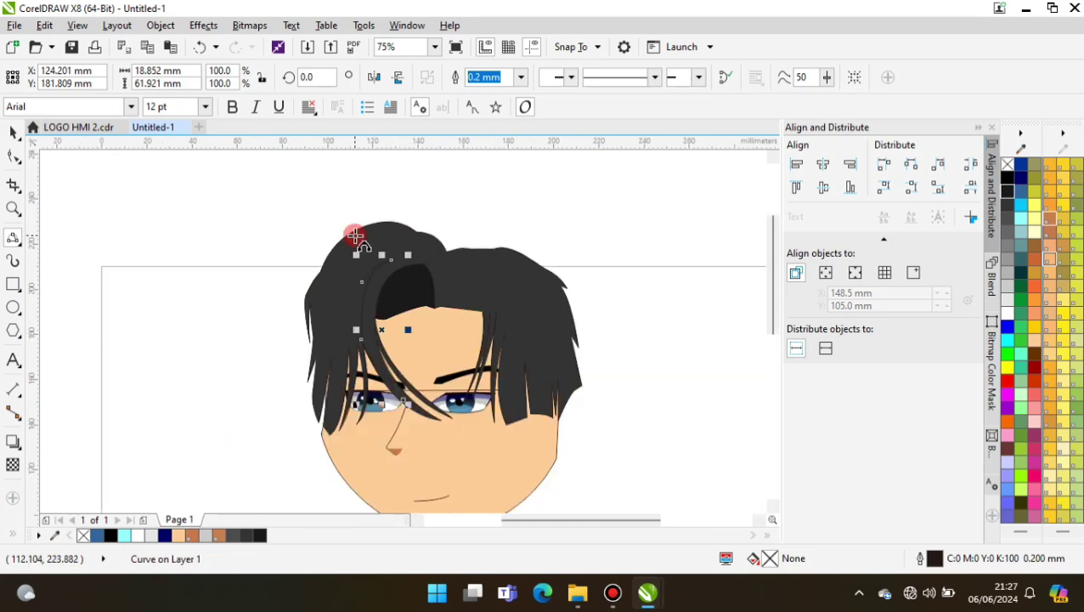
{"action": "scroll", "coordinate": [353, 229], "scroll_direction": "up", "scroll_amount": 1}
{"action": "left_click", "coordinate": [355, 218]}
Step: Draw a closed strand shape down the left side of the hair
{"action": "left_click", "coordinate": [270, 469]}
{"action": "scroll", "coordinate": [314, 362], "scroll_direction": "down", "scroll_amount": 1}
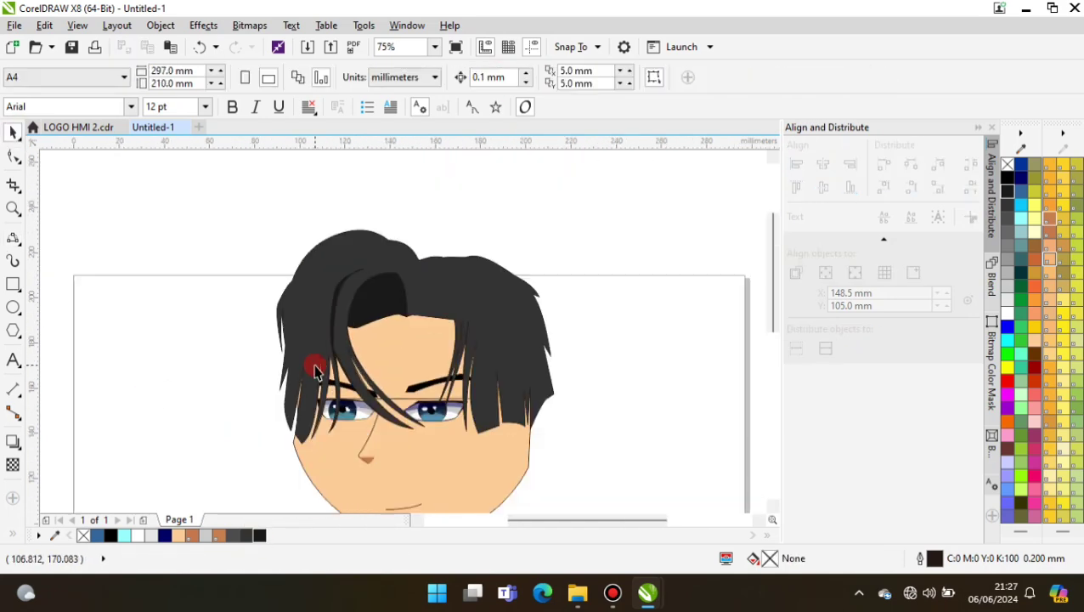
{"action": "scroll", "coordinate": [292, 262], "scroll_direction": "up", "scroll_amount": 1}
{"action": "left_click", "coordinate": [291, 261]}
{"action": "left_click", "coordinate": [298, 334]}
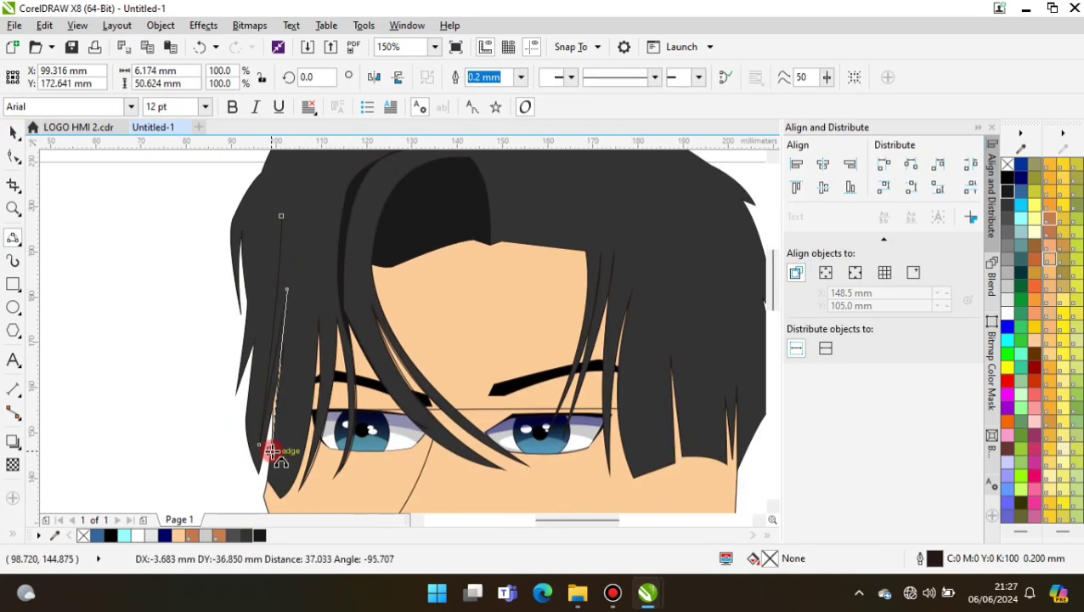
{"action": "left_click", "coordinate": [255, 478]}
{"action": "scroll", "coordinate": [255, 478], "scroll_direction": "up", "scroll_amount": 1}
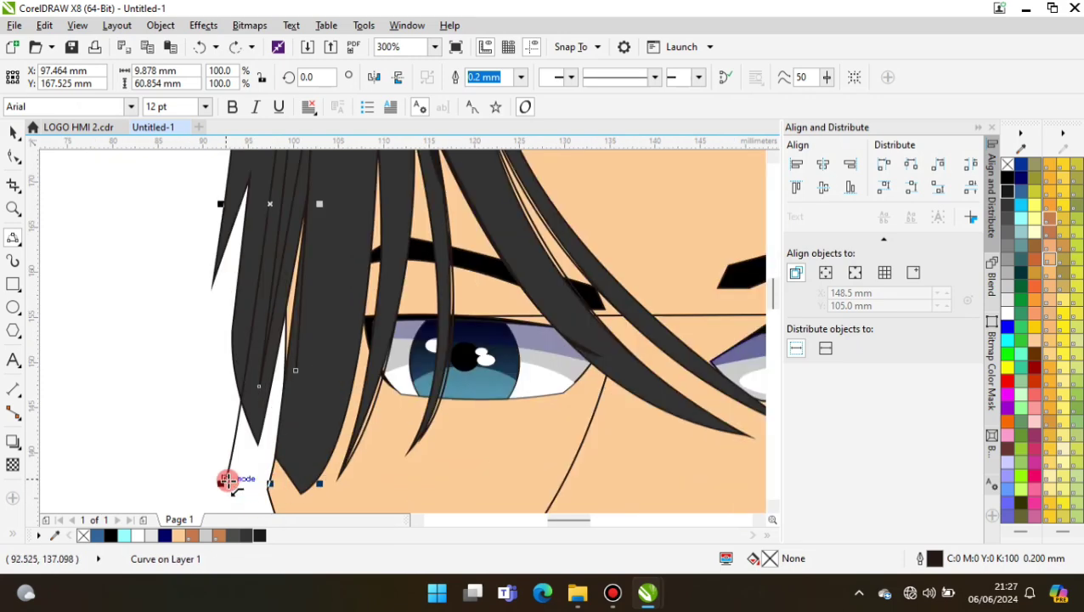
{"action": "left_click", "coordinate": [261, 484]}
{"action": "scroll", "coordinate": [246, 360], "scroll_direction": "down", "scroll_amount": 2}
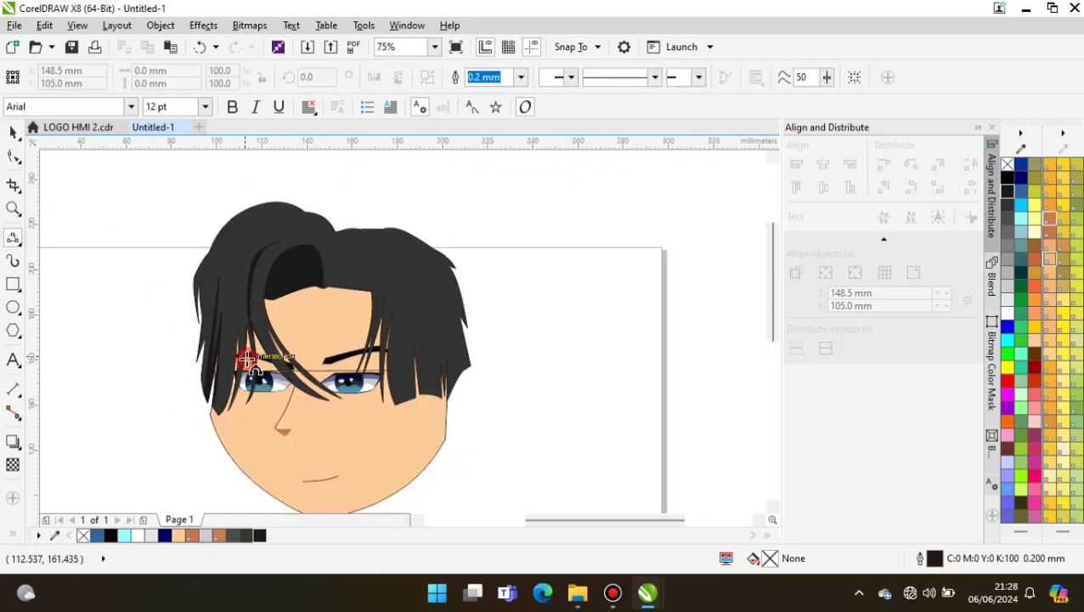
{"action": "scroll", "coordinate": [358, 284], "scroll_direction": "up", "scroll_amount": 1}
Step: Adjust the hairline shape's nodes, then add an arched dark gray piece along the forehead hairline
{"action": "key", "text": "F10"}
{"action": "left_click", "coordinate": [345, 295]}
{"action": "scroll", "coordinate": [346, 295], "scroll_direction": "up", "scroll_amount": 1}
{"action": "scroll", "coordinate": [295, 290], "scroll_direction": "up", "scroll_amount": 2}
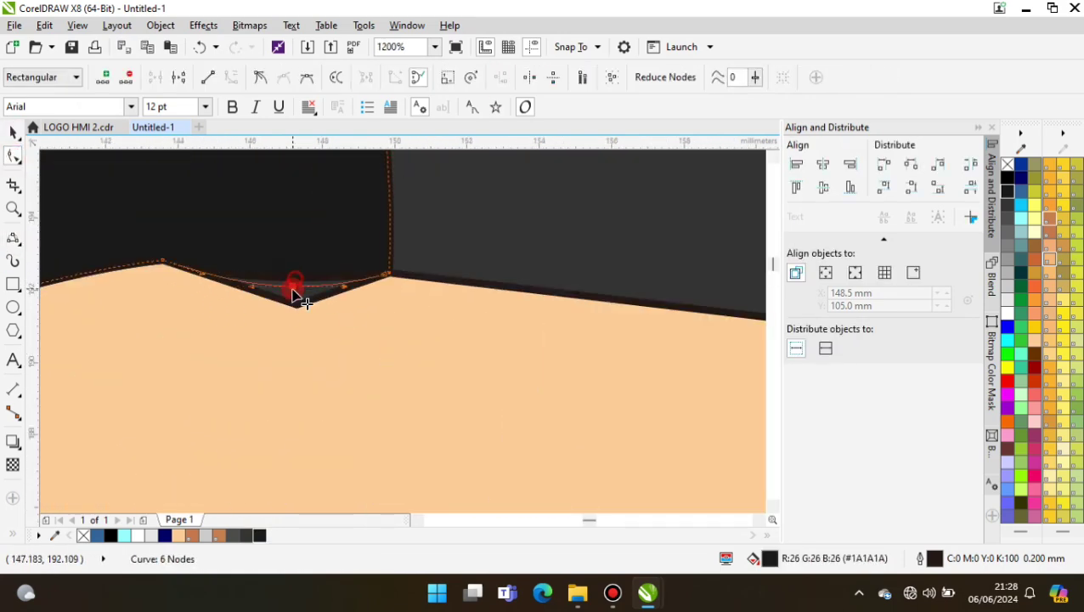
{"action": "scroll", "coordinate": [255, 306], "scroll_direction": "down", "scroll_amount": 4}
{"action": "key", "text": "F5"}
{"action": "scroll", "coordinate": [339, 255], "scroll_direction": "up", "scroll_amount": 1}
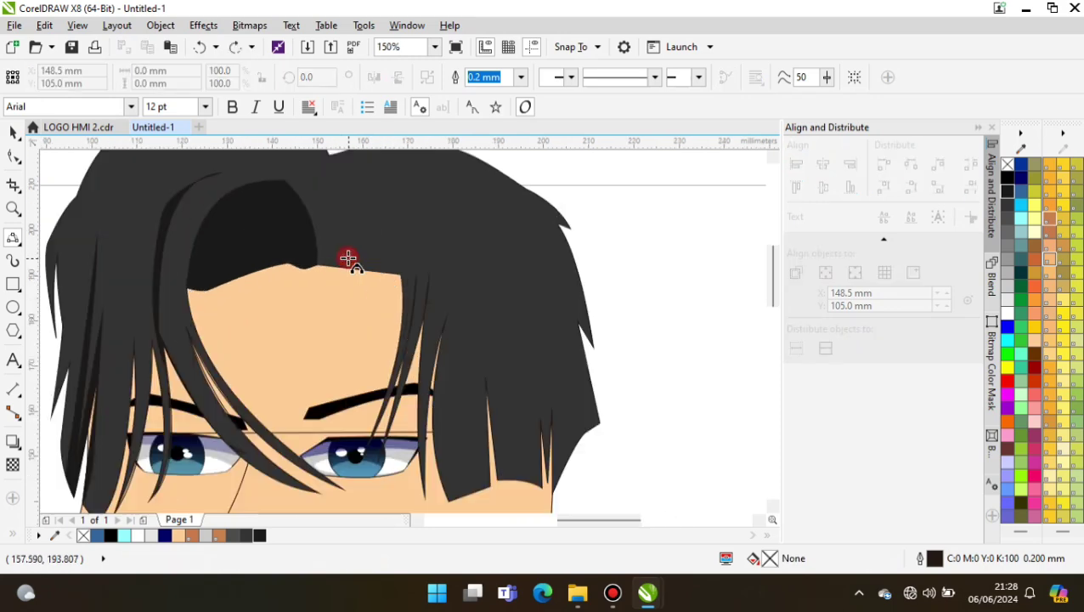
{"action": "scroll", "coordinate": [349, 256], "scroll_direction": "up", "scroll_amount": 1}
{"action": "left_click", "coordinate": [352, 196]}
{"action": "left_click_drag", "start_coordinate": [353, 196], "coordinate": [280, 222]}
{"action": "scroll", "coordinate": [255, 382], "scroll_direction": "down", "scroll_amount": 1}
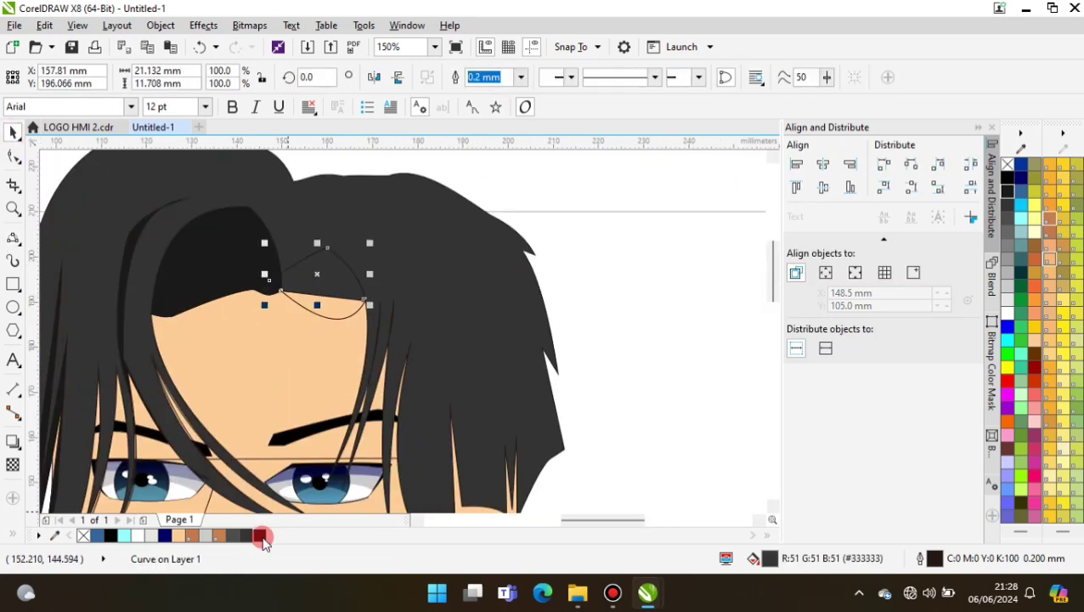
{"action": "left_click", "coordinate": [261, 536]}
Step: Draw a strand curve through the right hair and fill it 90% Black
{"action": "left_click", "coordinate": [368, 391]}
{"action": "scroll", "coordinate": [315, 304], "scroll_direction": "down", "scroll_amount": 2}
{"action": "scroll", "coordinate": [315, 303], "scroll_direction": "up", "scroll_amount": 2}
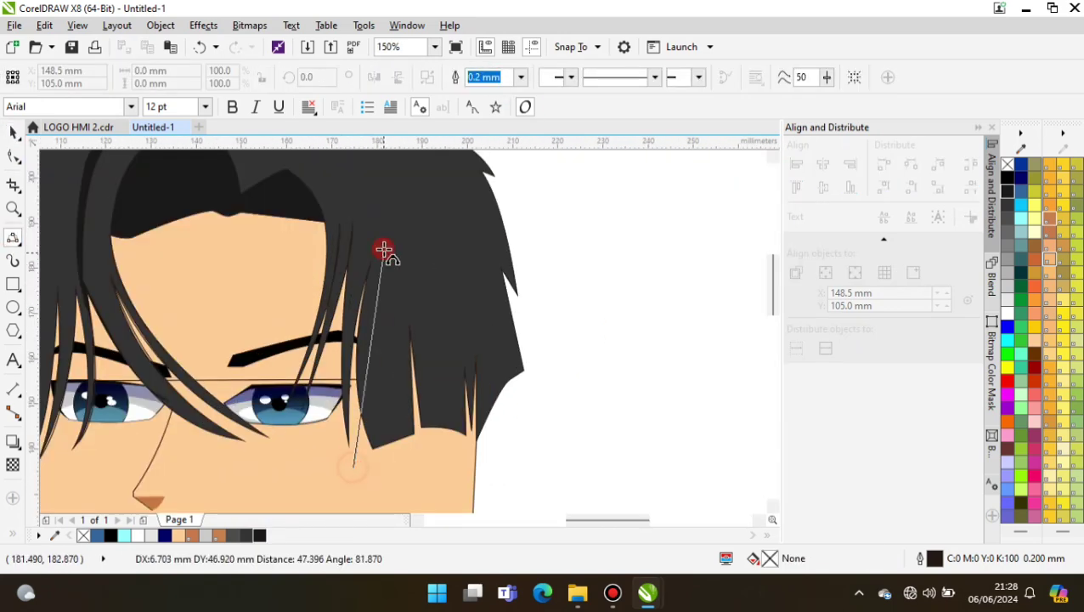
{"action": "left_click", "coordinate": [374, 417]}
{"action": "scroll", "coordinate": [375, 416], "scroll_direction": "up", "scroll_amount": 1}
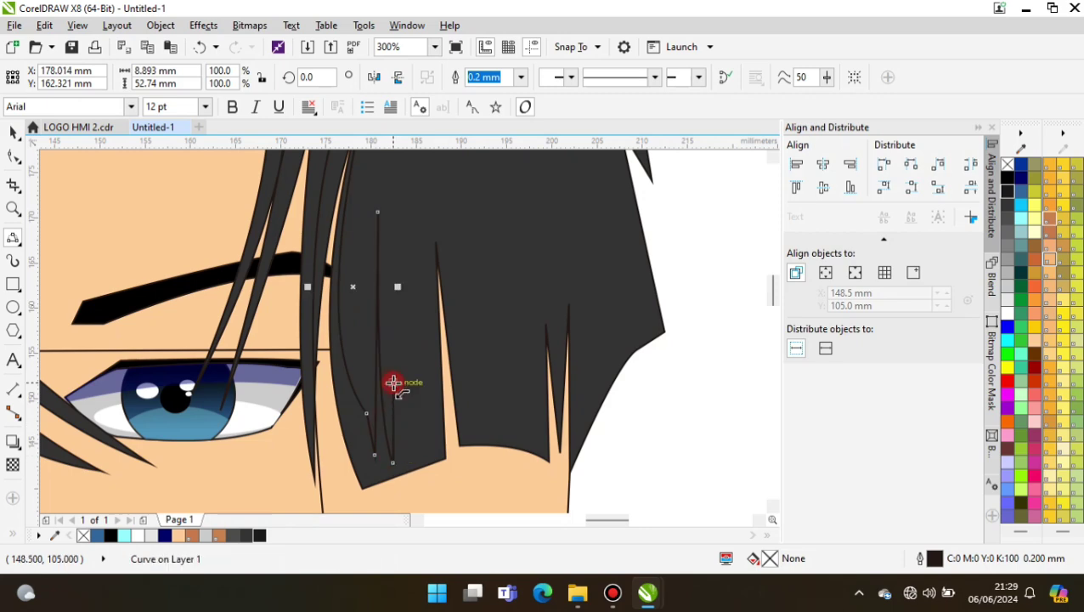
{"action": "double_click", "coordinate": [427, 297]}
{"action": "scroll", "coordinate": [427, 297], "scroll_direction": "down", "scroll_amount": 1}
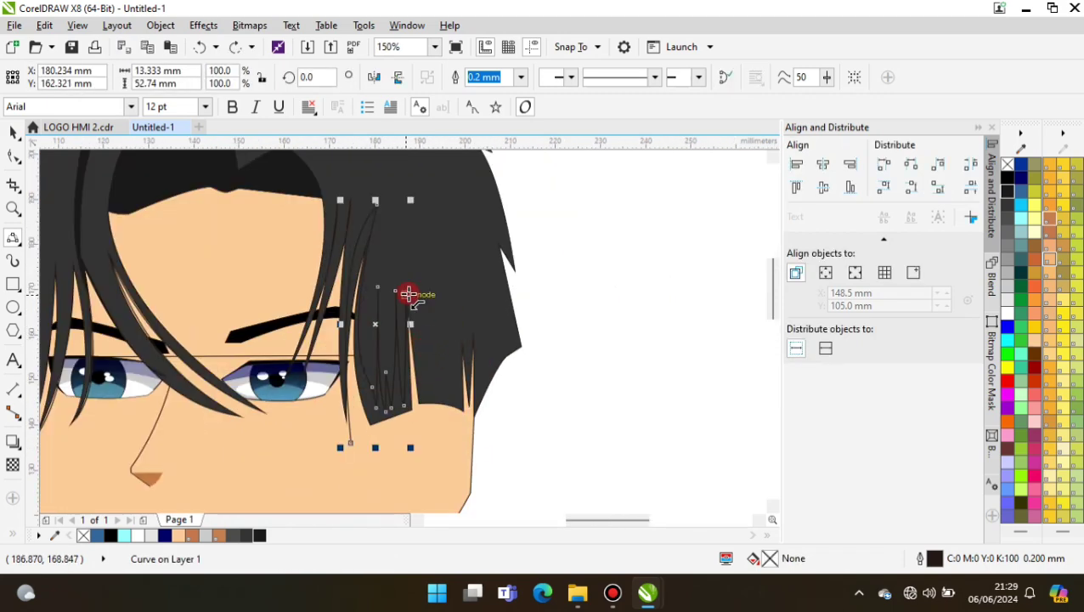
{"action": "left_click", "coordinate": [261, 536]}
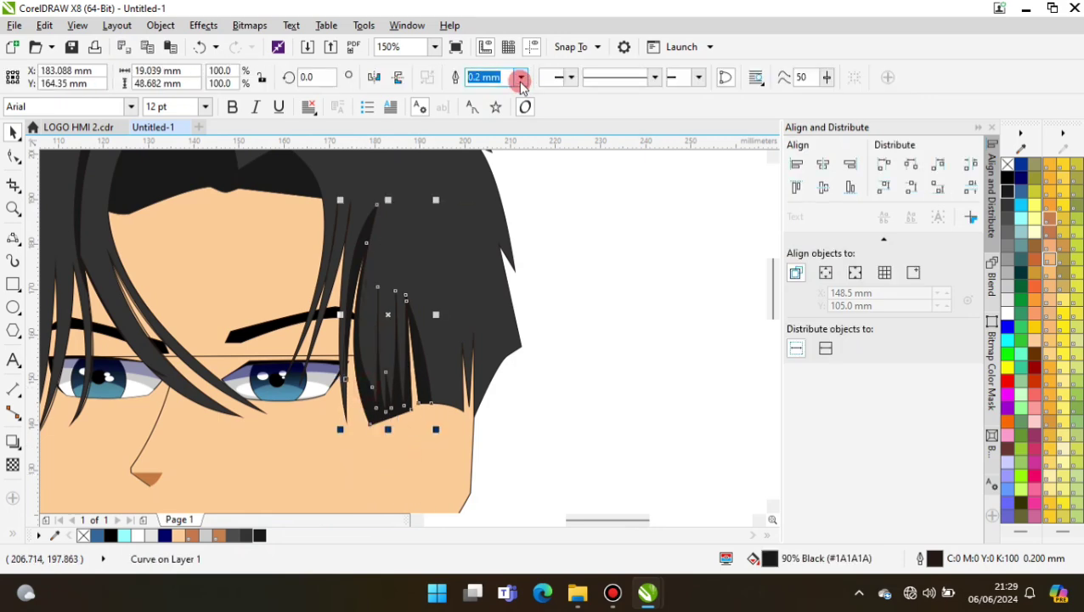
{"action": "scroll", "coordinate": [245, 382], "scroll_direction": "down", "scroll_amount": 1}
{"action": "scroll", "coordinate": [347, 331], "scroll_direction": "up", "scroll_amount": 1}
Step: Draw a shape from the hair tip along the right hair edge
{"action": "key", "text": "space"}
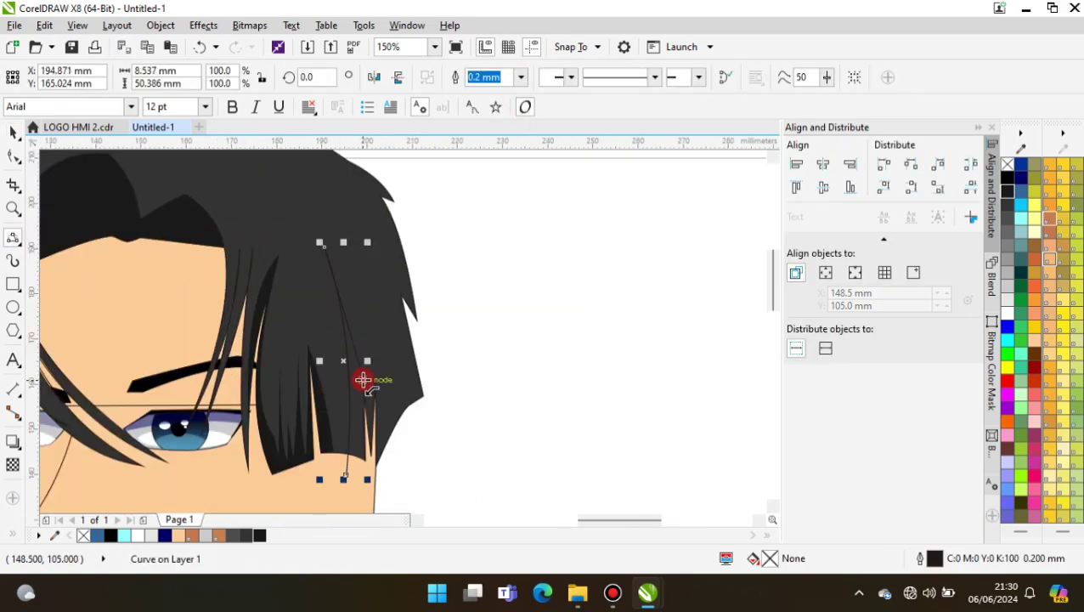
{"action": "scroll", "coordinate": [374, 395], "scroll_direction": "up", "scroll_amount": 1}
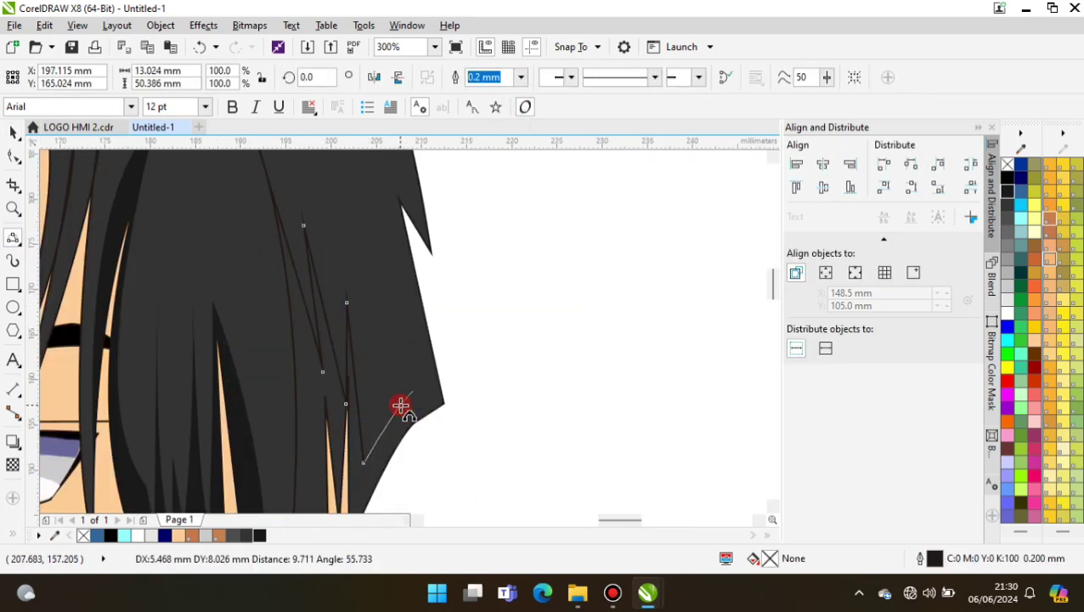
{"action": "key", "text": "space"}
{"action": "left_click", "coordinate": [374, 210]}
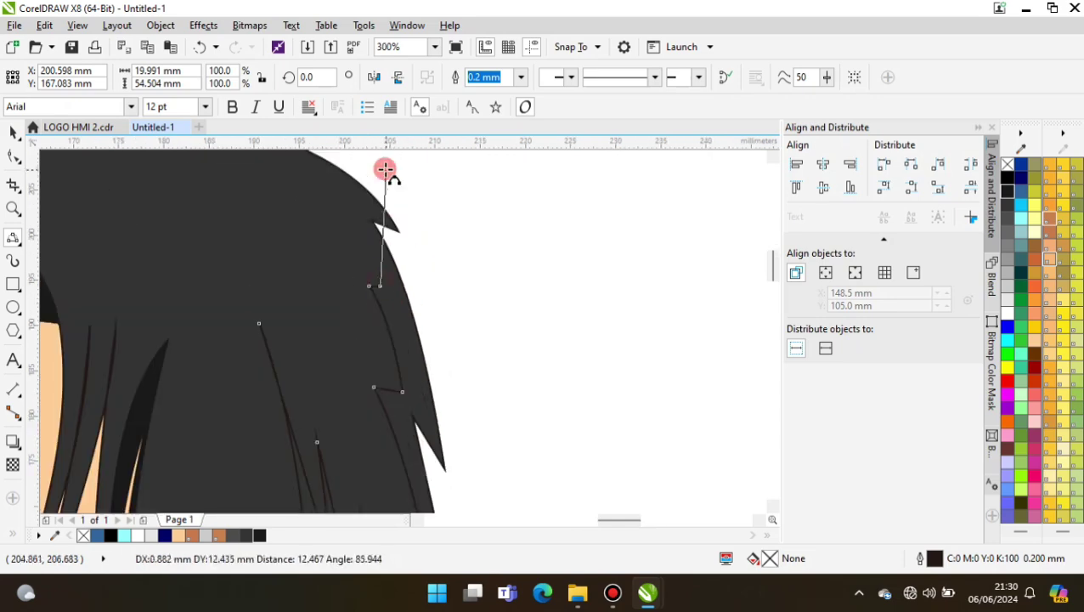
{"action": "scroll", "coordinate": [387, 174], "scroll_direction": "down", "scroll_amount": 1}
{"action": "left_click", "coordinate": [453, 254]}
{"action": "scroll", "coordinate": [477, 225], "scroll_direction": "down", "scroll_amount": 1}
Step: Check the outline width options and begin a highlight outline across the hair
{"action": "left_click", "coordinate": [515, 77]}
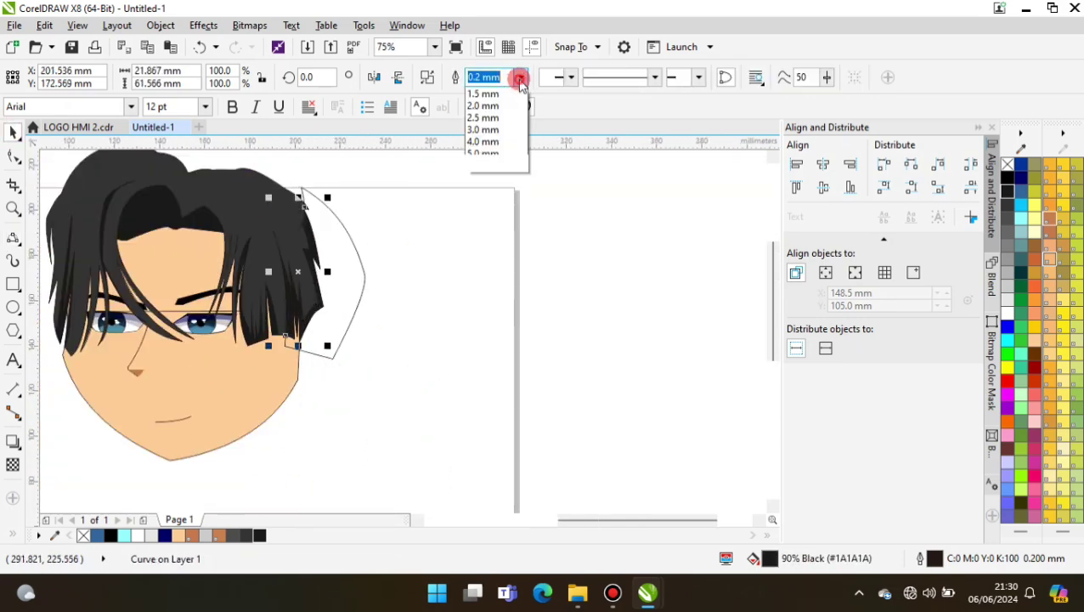
{"action": "scroll", "coordinate": [459, 295], "scroll_direction": "down", "scroll_amount": 1}
{"action": "scroll", "coordinate": [460, 294], "scroll_direction": "up", "scroll_amount": 1}
{"action": "left_click", "coordinate": [13, 237]}
{"action": "scroll", "coordinate": [259, 268], "scroll_direction": "up", "scroll_amount": 2}
{"action": "left_click", "coordinate": [259, 268]}
Step: Draw a closed zigzag highlight band across the right hair and fill it gray #808080
{"action": "left_click_drag", "start_coordinate": [376, 218], "coordinate": [427, 302]}
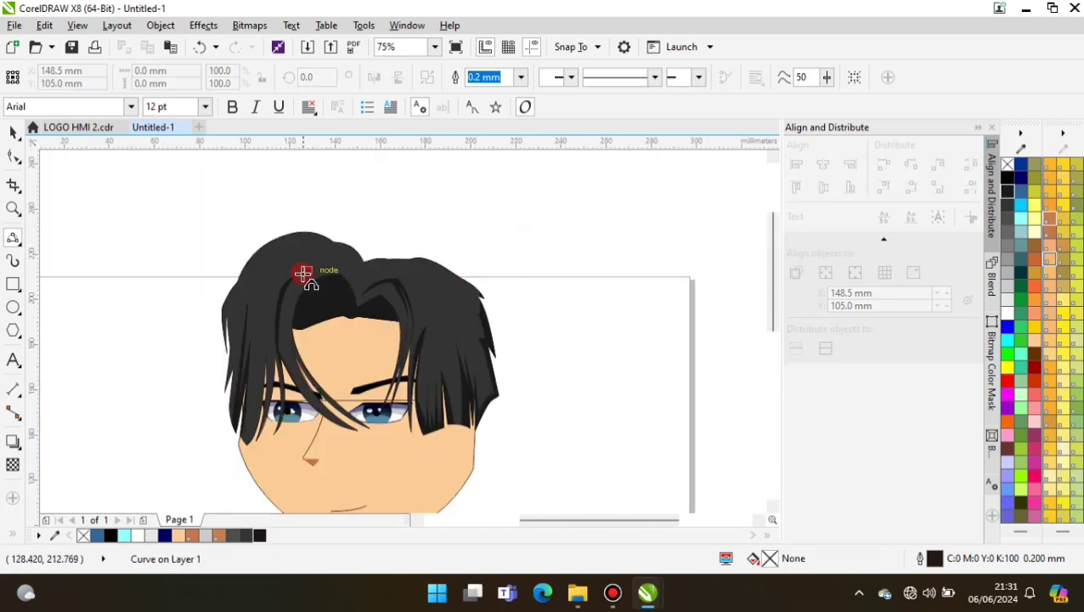
{"action": "scroll", "coordinate": [304, 273], "scroll_direction": "up", "scroll_amount": 1}
{"action": "scroll", "coordinate": [424, 224], "scroll_direction": "up", "scroll_amount": 1}
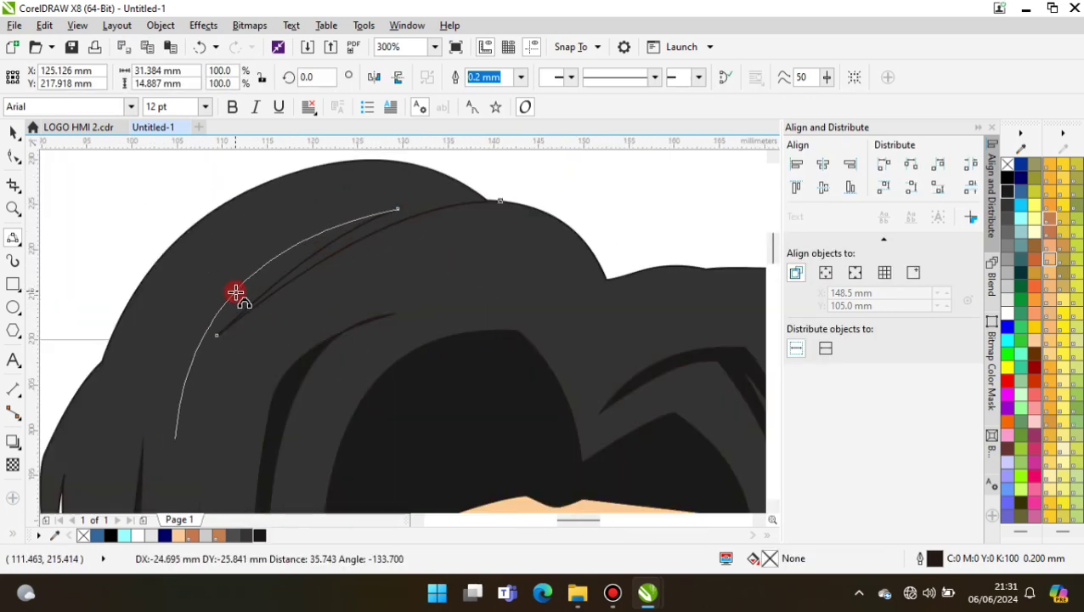
{"action": "left_click", "coordinate": [395, 197]}
{"action": "scroll", "coordinate": [380, 203], "scroll_direction": "up", "scroll_amount": 2}
{"action": "scroll", "coordinate": [598, 214], "scroll_direction": "down", "scroll_amount": 1}
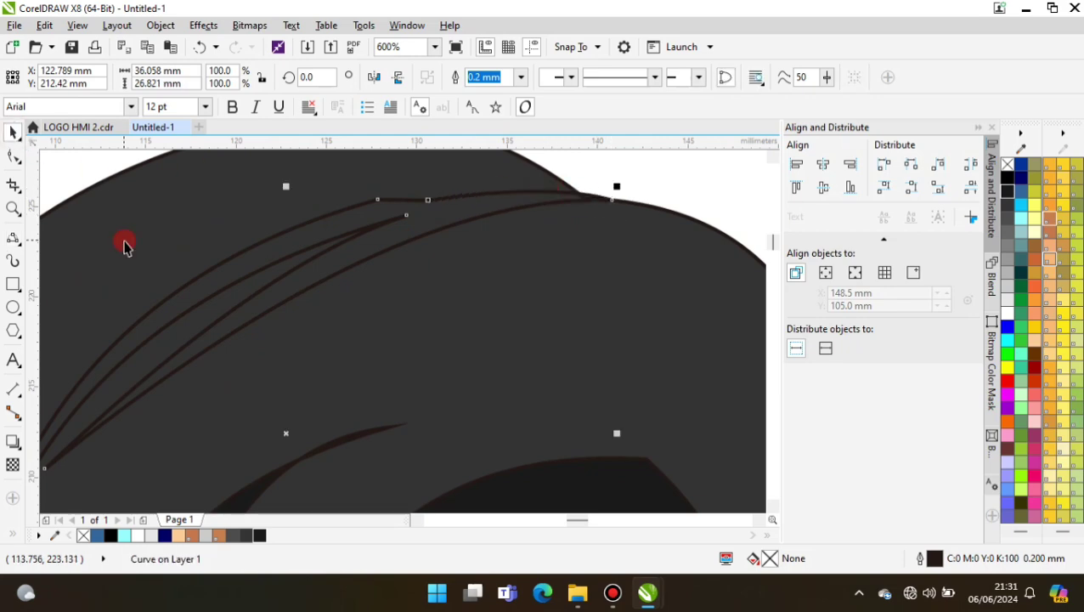
{"action": "scroll", "coordinate": [279, 450], "scroll_direction": "down", "scroll_amount": 1}
{"action": "scroll", "coordinate": [457, 235], "scroll_direction": "up", "scroll_amount": 2}
{"action": "scroll", "coordinate": [457, 234], "scroll_direction": "down", "scroll_amount": 4}
{"action": "left_click", "coordinate": [13, 237]}
{"action": "scroll", "coordinate": [351, 340], "scroll_direction": "down", "scroll_amount": 1}
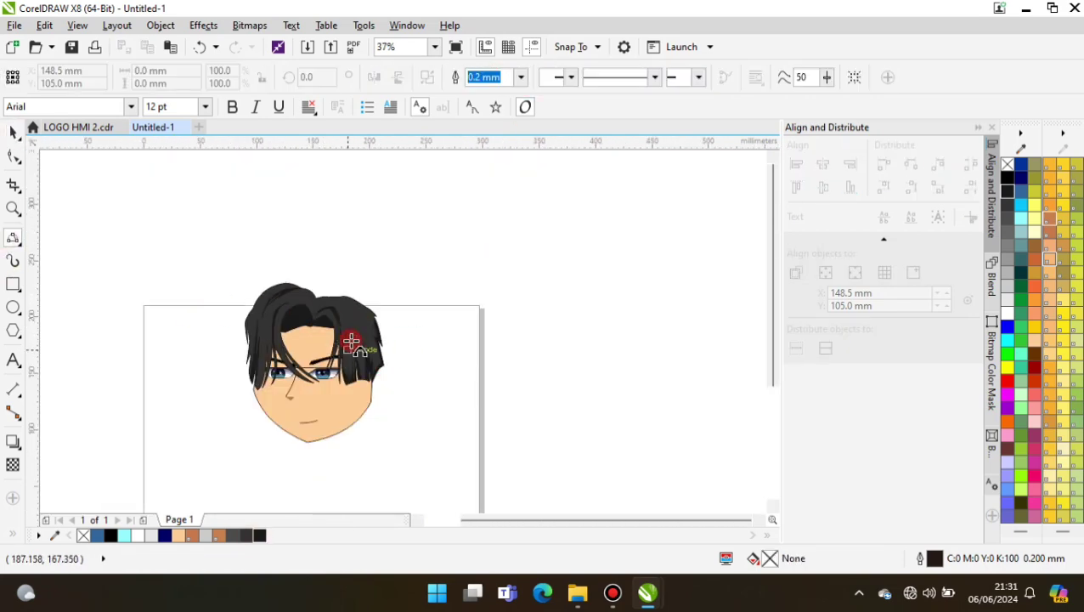
{"action": "scroll", "coordinate": [351, 340], "scroll_direction": "up", "scroll_amount": 2}
{"action": "scroll", "coordinate": [375, 367], "scroll_direction": "up", "scroll_amount": 2}
{"action": "left_click", "coordinate": [387, 379]}
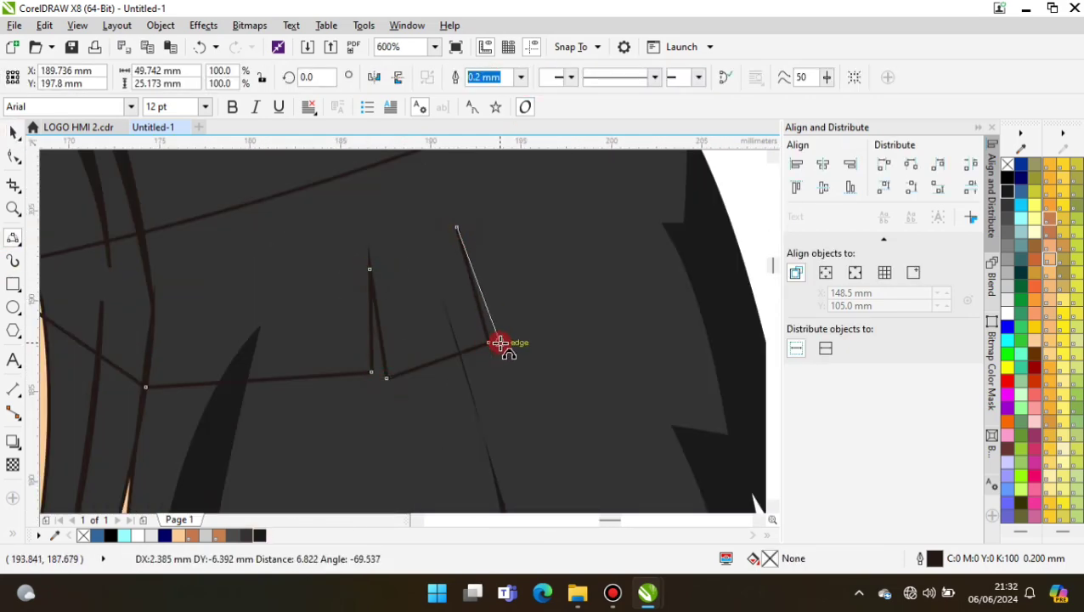
{"action": "left_click", "coordinate": [501, 342]}
{"action": "scroll", "coordinate": [467, 368], "scroll_direction": "down", "scroll_amount": 2}
{"action": "scroll", "coordinate": [452, 321], "scroll_direction": "up", "scroll_amount": 2}
{"action": "left_click", "coordinate": [439, 337]}
{"action": "scroll", "coordinate": [438, 337], "scroll_direction": "down", "scroll_amount": 1}
{"action": "left_click", "coordinate": [607, 227]}
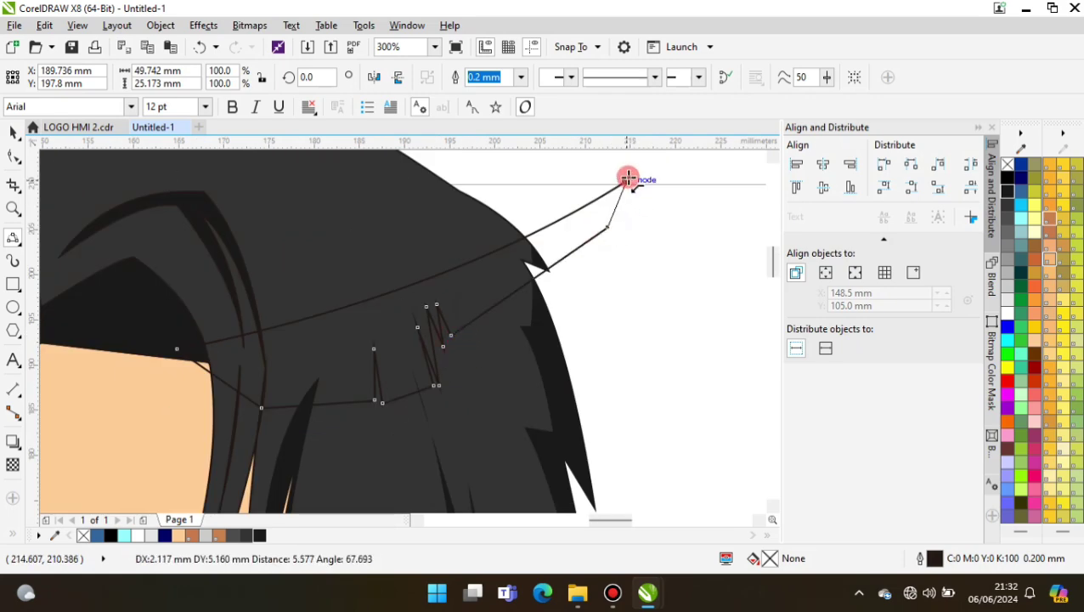
{"action": "left_click", "coordinate": [627, 177]}
{"action": "left_click", "coordinate": [1007, 245]}
{"action": "scroll", "coordinate": [455, 299], "scroll_direction": "down", "scroll_amount": 2}
{"action": "scroll", "coordinate": [455, 300], "scroll_direction": "up", "scroll_amount": 1}
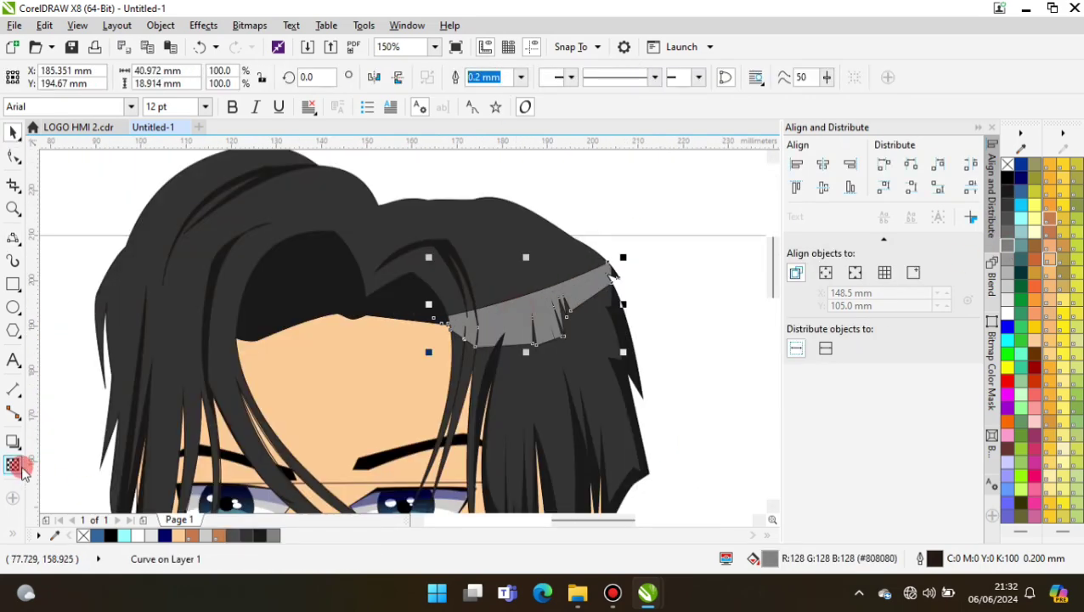
{"action": "left_click", "coordinate": [537, 134]}
{"action": "scroll", "coordinate": [51, 382], "scroll_direction": "down", "scroll_amount": 1}
Step: Draw a second jagged-edged highlight band across the left side of the hair
{"action": "left_click", "coordinate": [13, 238]}
{"action": "scroll", "coordinate": [219, 300], "scroll_direction": "up", "scroll_amount": 1}
{"action": "left_click", "coordinate": [219, 300]}
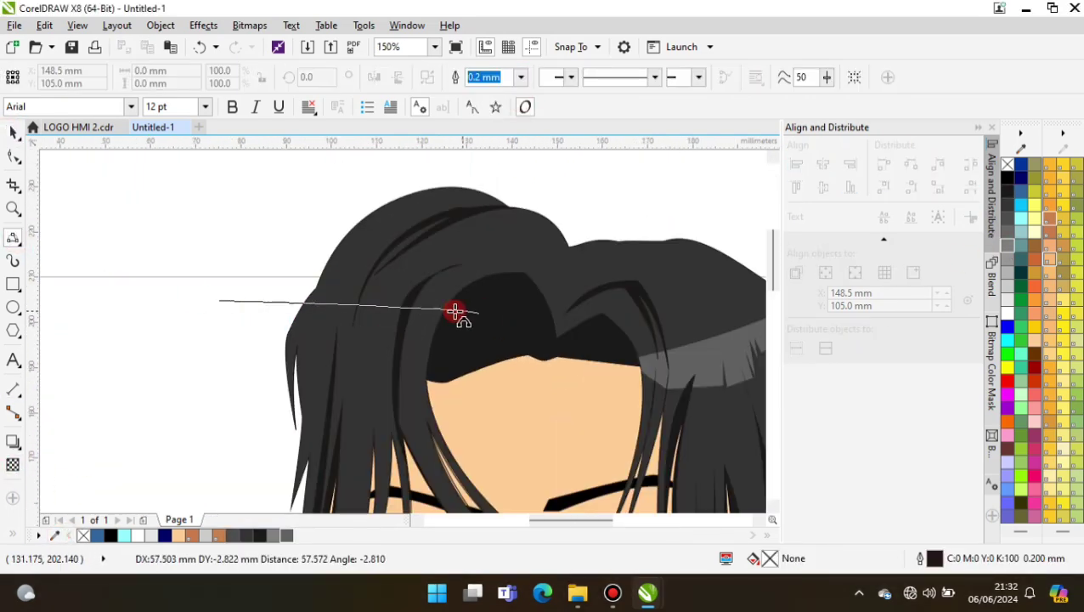
{"action": "scroll", "coordinate": [238, 312], "scroll_direction": "up", "scroll_amount": 1}
{"action": "left_click", "coordinate": [322, 395]}
{"action": "scroll", "coordinate": [322, 395], "scroll_direction": "up", "scroll_amount": 1}
{"action": "left_click", "coordinate": [375, 346]}
{"action": "scroll", "coordinate": [339, 375], "scroll_direction": "down", "scroll_amount": 1}
{"action": "left_click", "coordinate": [467, 362]}
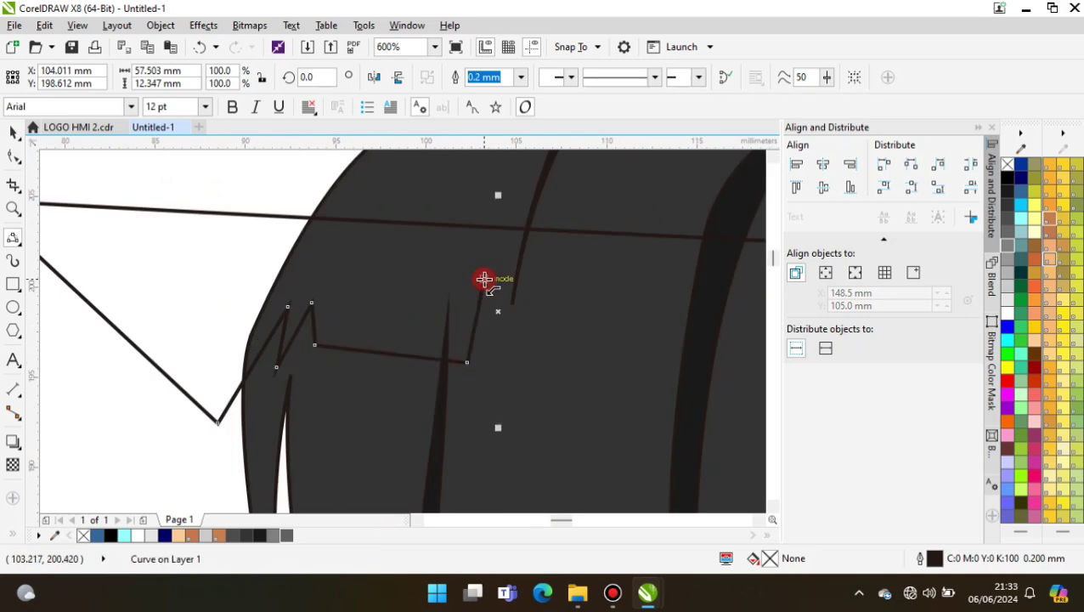
{"action": "left_click", "coordinate": [493, 285]}
{"action": "left_click", "coordinate": [501, 354]}
{"action": "left_click", "coordinate": [622, 325]}
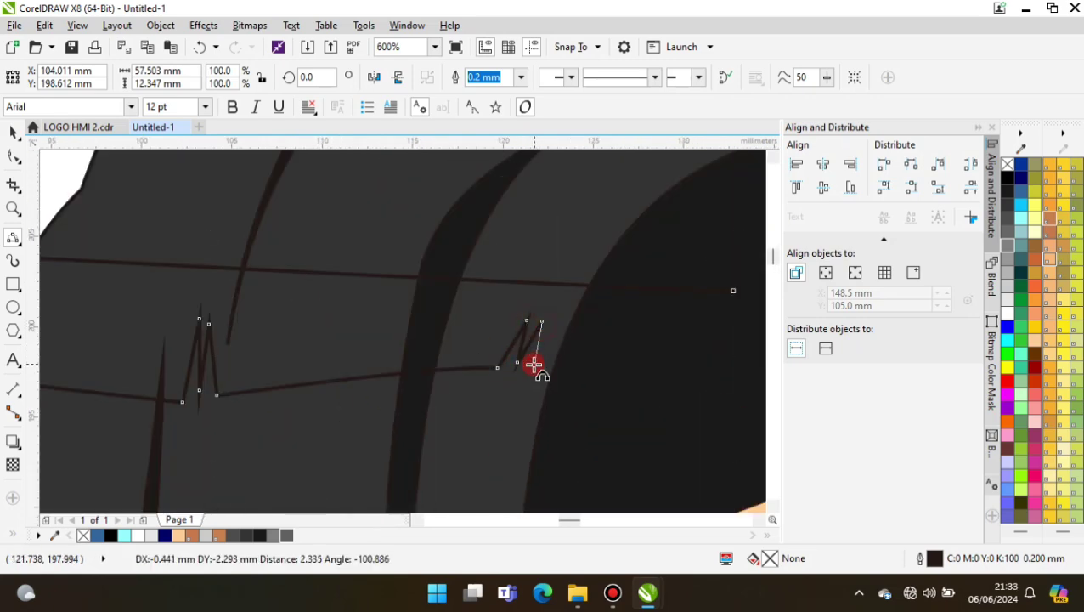
{"action": "left_click", "coordinate": [533, 366]}
{"action": "scroll", "coordinate": [534, 365], "scroll_direction": "down", "scroll_amount": 1}
{"action": "scroll", "coordinate": [382, 173], "scroll_direction": "down", "scroll_amount": 1}
{"action": "scroll", "coordinate": [165, 358], "scroll_direction": "up", "scroll_amount": 1}
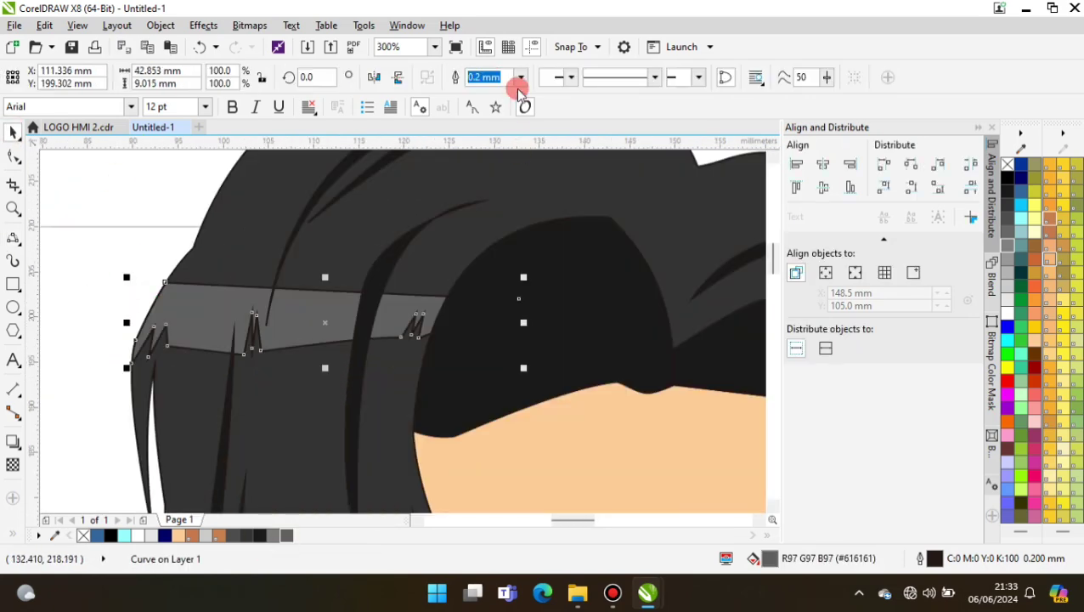
{"action": "scroll", "coordinate": [435, 234], "scroll_direction": "down", "scroll_amount": 2}
{"action": "scroll", "coordinate": [374, 357], "scroll_direction": "down", "scroll_amount": 1}
Step: Trace a closed brown shadow shape along the hair edge across the forehead and temples
{"action": "scroll", "coordinate": [374, 358], "scroll_direction": "down", "scroll_amount": 1}
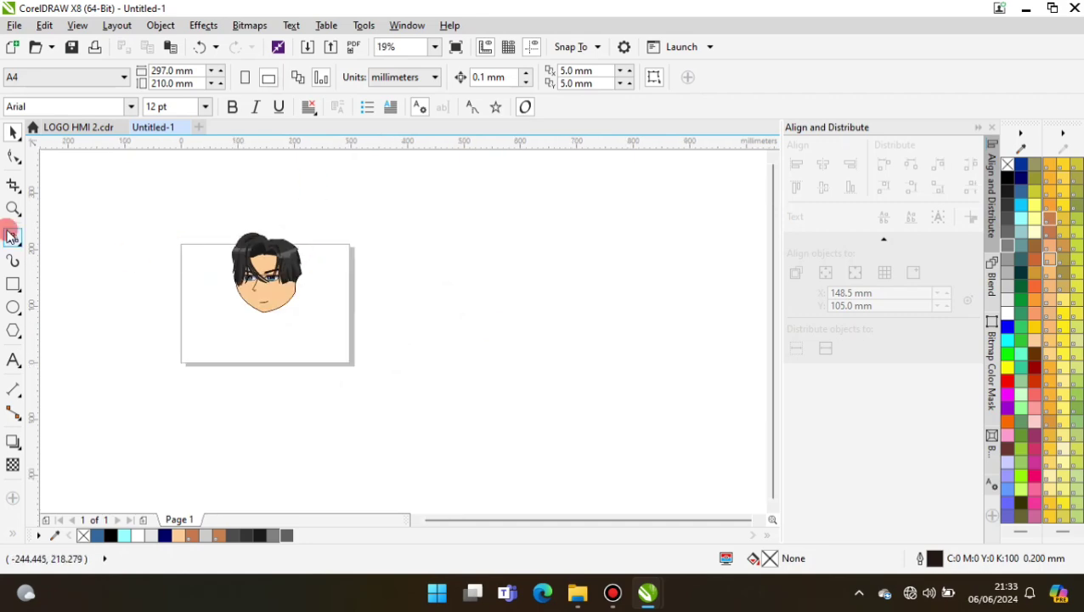
{"action": "left_click", "coordinate": [12, 237]}
{"action": "scroll", "coordinate": [215, 300], "scroll_direction": "up", "scroll_amount": 4}
{"action": "scroll", "coordinate": [215, 300], "scroll_direction": "up", "scroll_amount": 1}
{"action": "left_click", "coordinate": [235, 345]}
{"action": "scroll", "coordinate": [236, 345], "scroll_direction": "up", "scroll_amount": 1}
{"action": "scroll", "coordinate": [169, 260], "scroll_direction": "down", "scroll_amount": 2}
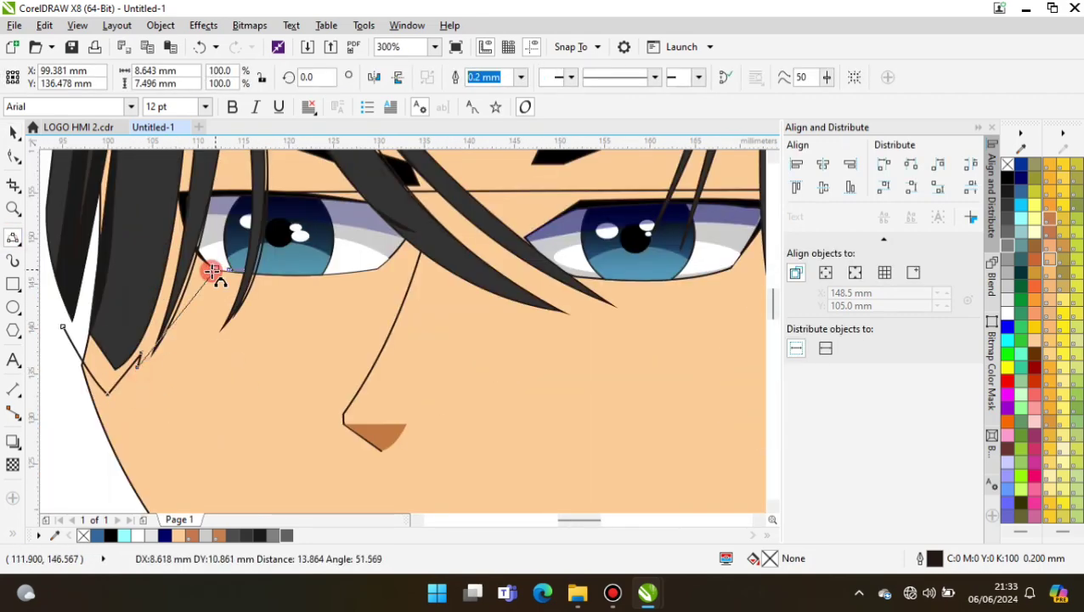
{"action": "scroll", "coordinate": [213, 274], "scroll_direction": "up", "scroll_amount": 1}
{"action": "scroll", "coordinate": [177, 354], "scroll_direction": "down", "scroll_amount": 1}
{"action": "left_click", "coordinate": [187, 365]}
{"action": "scroll", "coordinate": [214, 380], "scroll_direction": "down", "scroll_amount": 1}
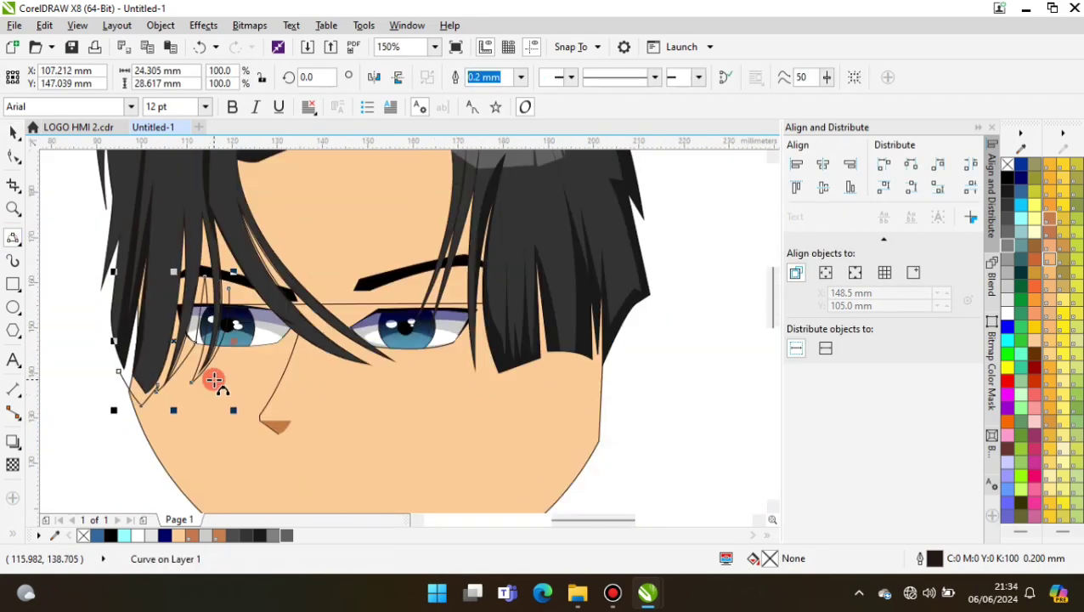
{"action": "scroll", "coordinate": [213, 380], "scroll_direction": "up", "scroll_amount": 1}
{"action": "left_click", "coordinate": [185, 299]}
{"action": "left_click", "coordinate": [441, 448]}
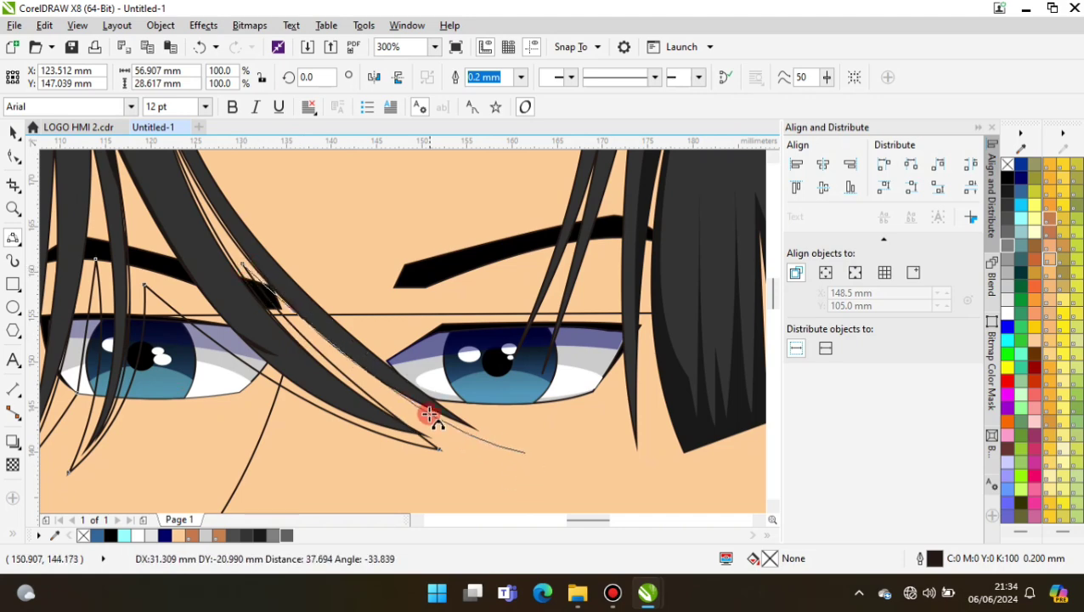
{"action": "scroll", "coordinate": [429, 414], "scroll_direction": "down", "scroll_amount": 1}
{"action": "scroll", "coordinate": [343, 338], "scroll_direction": "up", "scroll_amount": 1}
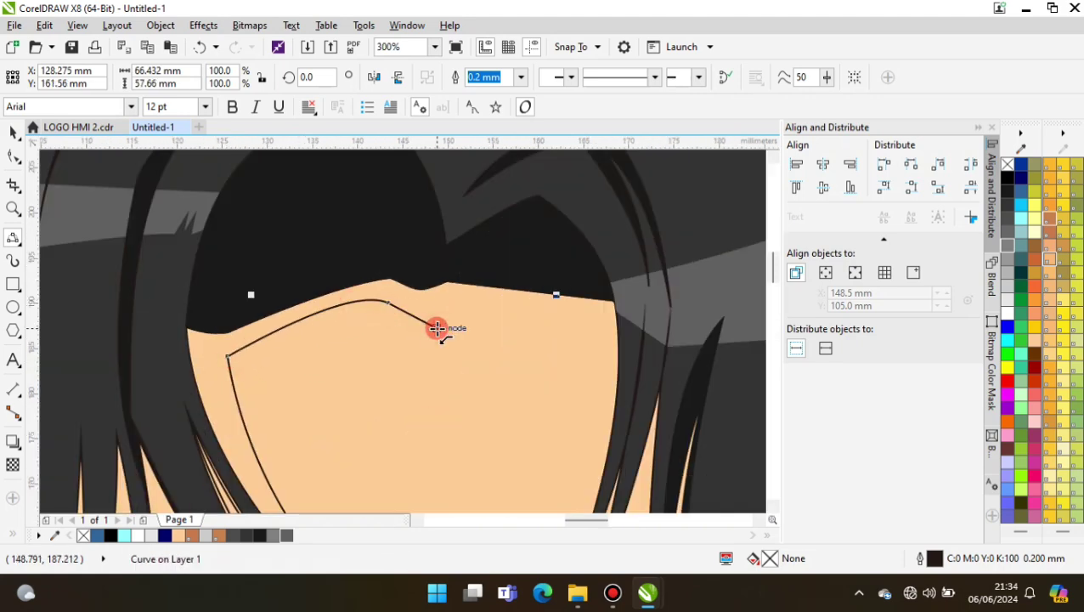
{"action": "left_click", "coordinate": [436, 328]}
{"action": "scroll", "coordinate": [436, 327], "scroll_direction": "down", "scroll_amount": 2}
{"action": "scroll", "coordinate": [477, 363], "scroll_direction": "up", "scroll_amount": 1}
{"action": "scroll", "coordinate": [477, 363], "scroll_direction": "up", "scroll_amount": 2}
{"action": "scroll", "coordinate": [523, 193], "scroll_direction": "down", "scroll_amount": 1}
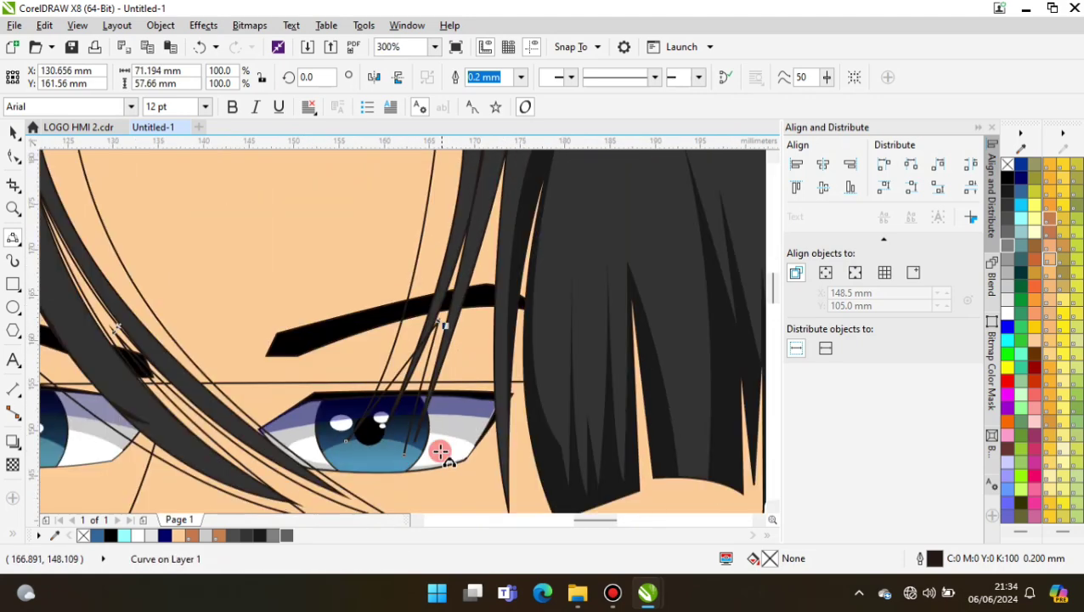
{"action": "scroll", "coordinate": [440, 451], "scroll_direction": "down", "scroll_amount": 2}
{"action": "scroll", "coordinate": [372, 407], "scroll_direction": "up", "scroll_amount": 2}
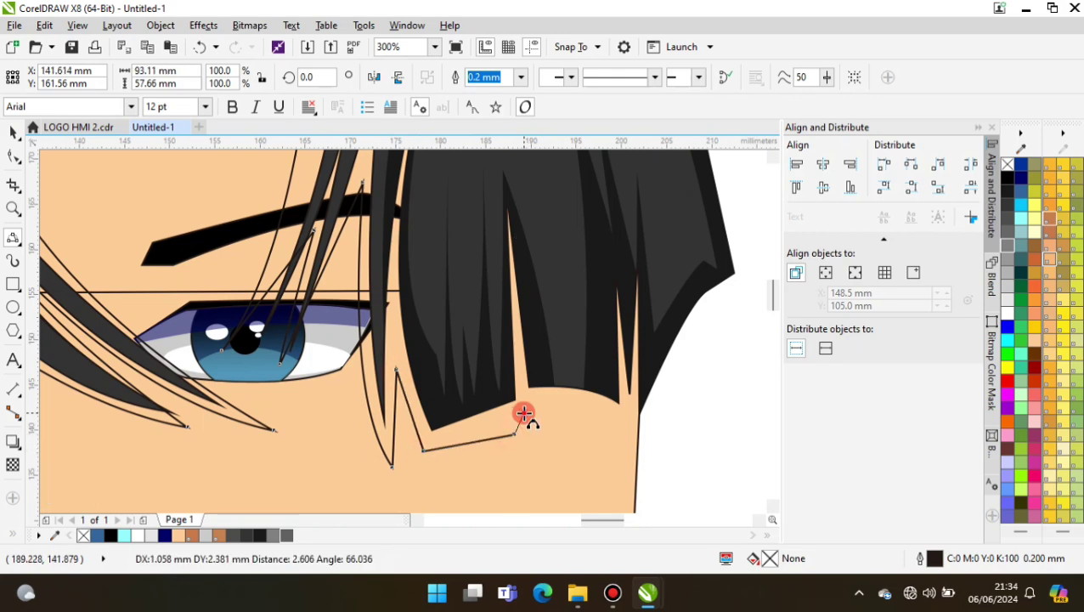
{"action": "scroll", "coordinate": [716, 314], "scroll_direction": "down", "scroll_amount": 1}
{"action": "scroll", "coordinate": [419, 383], "scroll_direction": "down", "scroll_amount": 1}
{"action": "left_click", "coordinate": [419, 382]}
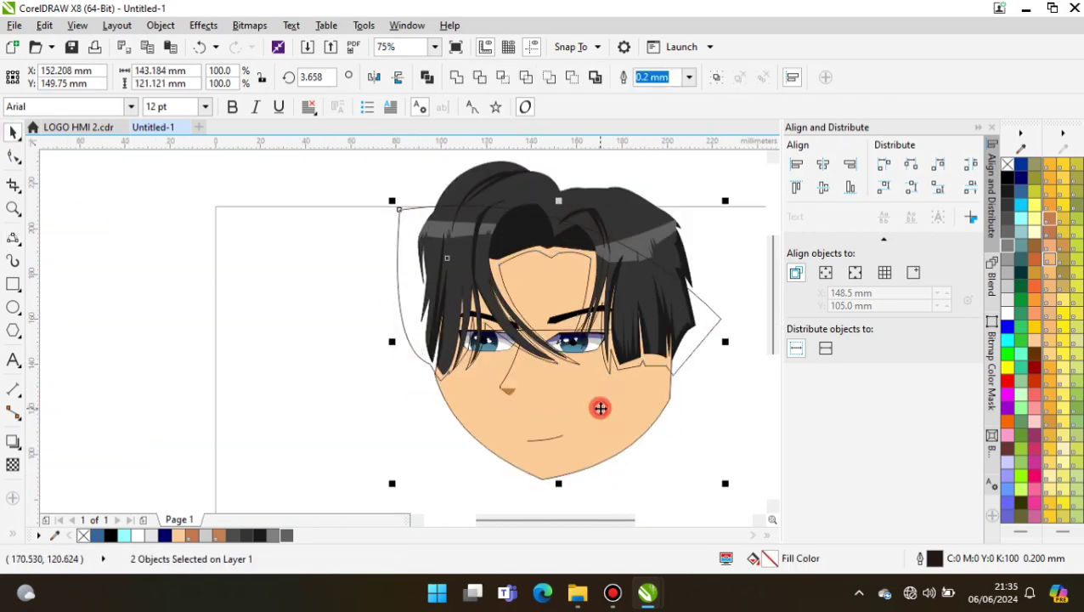
Step: Set the hair shadow shape's outline width to None, then deselect it
{"action": "left_click", "coordinate": [404, 276]}
{"action": "left_click", "coordinate": [521, 77]}
{"action": "left_click", "coordinate": [484, 95]}
{"action": "scroll", "coordinate": [395, 380], "scroll_direction": "down", "scroll_amount": 1}
{"action": "scroll", "coordinate": [375, 399], "scroll_direction": "up", "scroll_amount": 1}
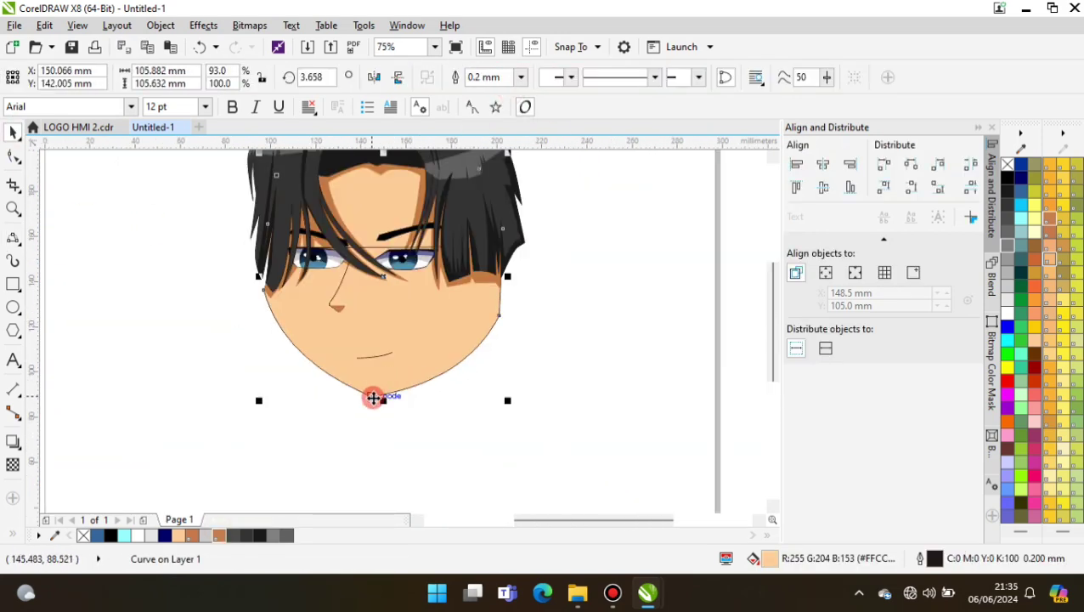
{"action": "scroll", "coordinate": [451, 362], "scroll_direction": "up", "scroll_amount": 1}
{"action": "left_click", "coordinate": [450, 363]}
{"action": "scroll", "coordinate": [423, 423], "scroll_direction": "down", "scroll_amount": 1}
{"action": "left_click", "coordinate": [447, 448]}
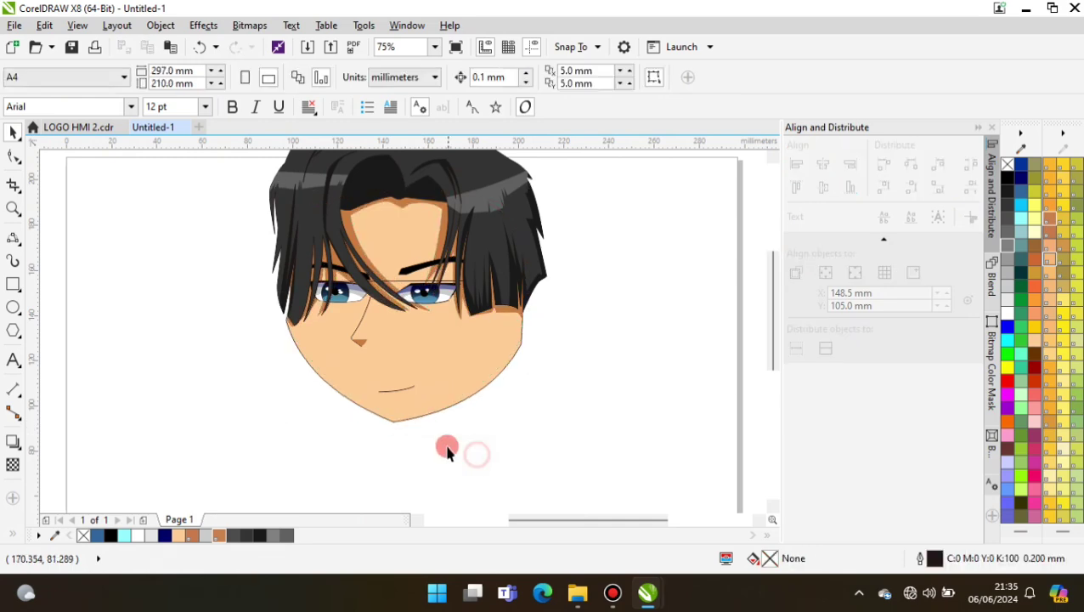
{"action": "left_click", "coordinate": [581, 387]}
{"action": "scroll", "coordinate": [484, 375], "scroll_direction": "up", "scroll_amount": 4}
Step: Draw a closed brown shadow shape beneath the lower lip
{"action": "scroll", "coordinate": [484, 375], "scroll_direction": "down", "scroll_amount": 4}
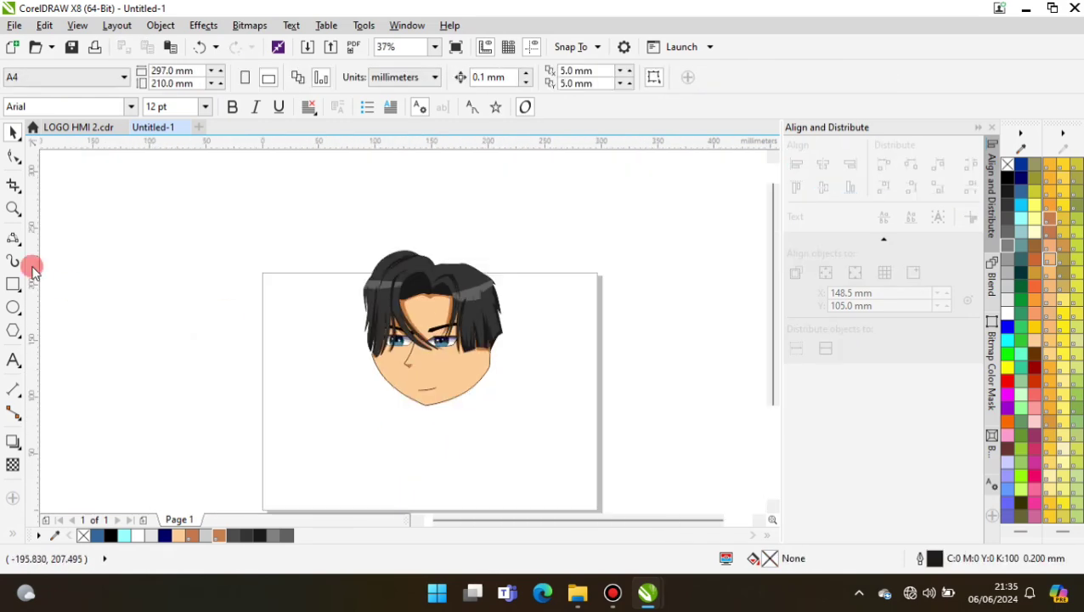
{"action": "left_click", "coordinate": [13, 237]}
{"action": "scroll", "coordinate": [390, 390], "scroll_direction": "up", "scroll_amount": 3}
{"action": "left_click", "coordinate": [242, 400]}
{"action": "left_click", "coordinate": [245, 373]}
{"action": "mouse_move", "coordinate": [391, 399]}
{"action": "left_mouse_down"}
{"action": "mouse_move", "coordinate": [415, 388]}
{"action": "mouse_move", "coordinate": [394, 361]}
{"action": "left_mouse_up"}
{"action": "left_click", "coordinate": [423, 371]}
{"action": "scroll", "coordinate": [182, 225], "scroll_direction": "down", "scroll_amount": 3}
{"action": "scroll", "coordinate": [314, 430], "scroll_direction": "up", "scroll_amount": 1}
{"action": "scroll", "coordinate": [314, 431], "scroll_direction": "up", "scroll_amount": 1}
{"action": "scroll", "coordinate": [393, 361], "scroll_direction": "down", "scroll_amount": 2}
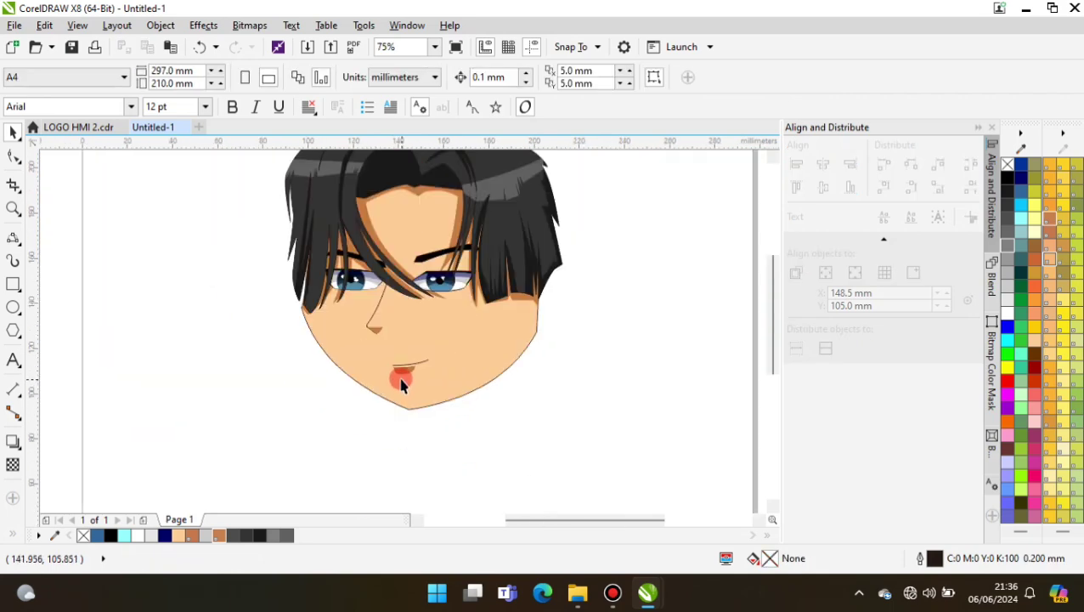
{"action": "scroll", "coordinate": [399, 365], "scroll_direction": "up", "scroll_amount": 2}
{"action": "scroll", "coordinate": [443, 404], "scroll_direction": "down", "scroll_amount": 2}
{"action": "scroll", "coordinate": [357, 343], "scroll_direction": "up", "scroll_amount": 1}
Step: Draw an outline-free shading shape beneath the left eye
{"action": "key", "text": "F5"}
{"action": "scroll", "coordinate": [419, 374], "scroll_direction": "up", "scroll_amount": 1}
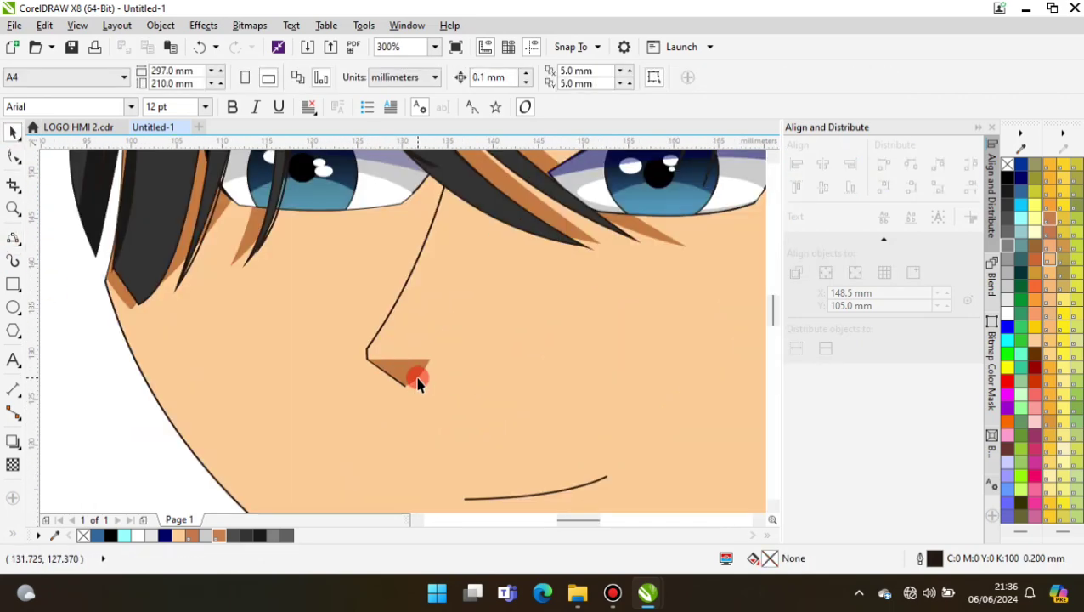
{"action": "scroll", "coordinate": [356, 340], "scroll_direction": "up", "scroll_amount": 2}
{"action": "key", "text": "space"}
{"action": "left_click", "coordinate": [333, 321]}
{"action": "scroll", "coordinate": [297, 374], "scroll_direction": "down", "scroll_amount": 3}
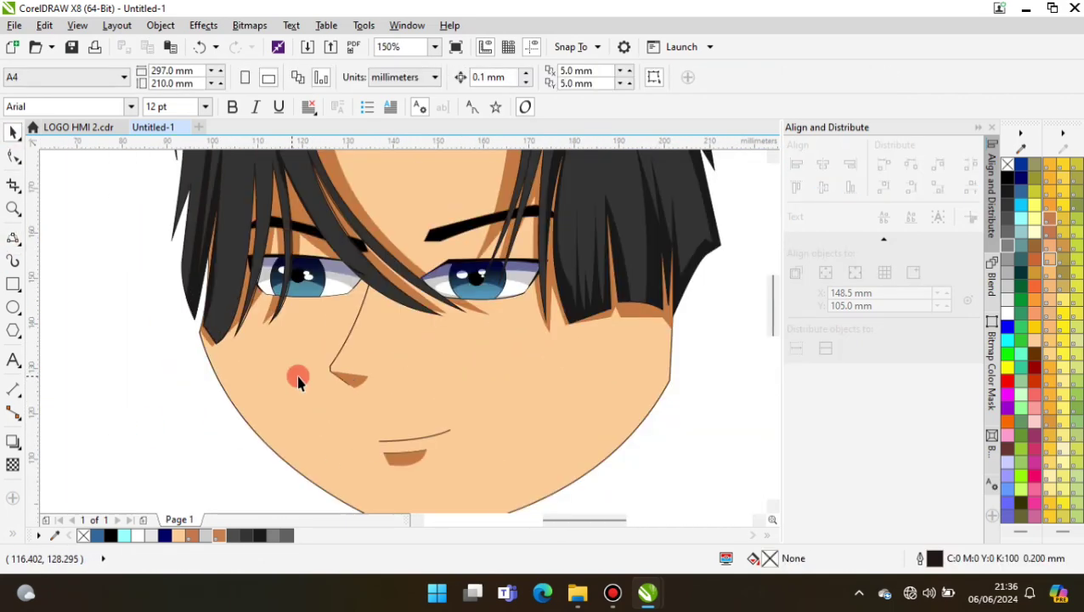
{"action": "scroll", "coordinate": [363, 334], "scroll_direction": "up", "scroll_amount": 1}
{"action": "scroll", "coordinate": [363, 334], "scroll_direction": "up", "scroll_amount": 1}
{"action": "left_click", "coordinate": [562, 230]}
{"action": "left_click", "coordinate": [460, 326]}
{"action": "double_click", "coordinate": [239, 342]}
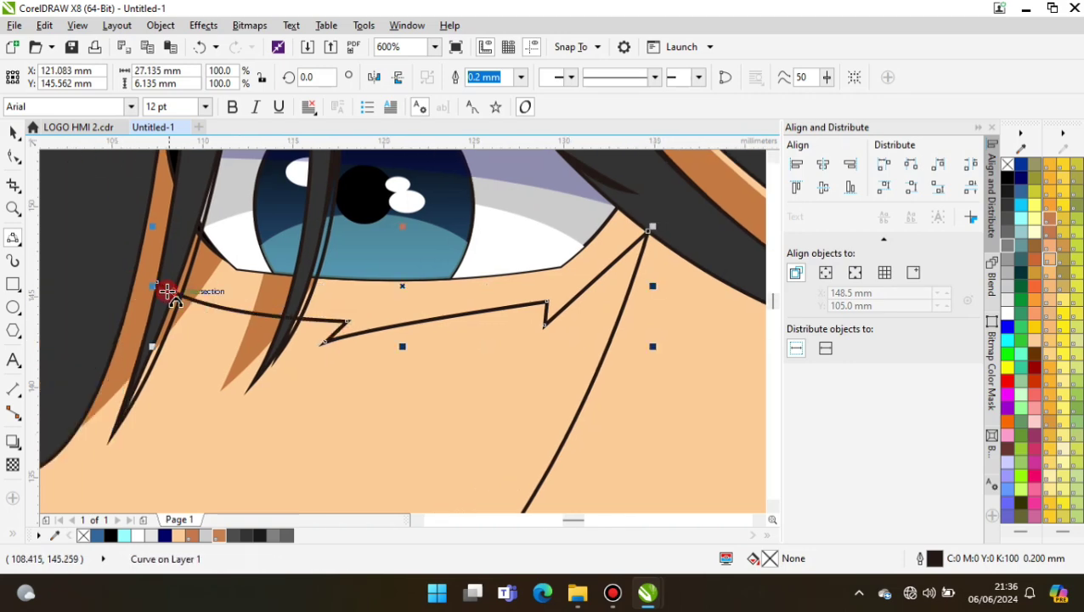
{"action": "scroll", "coordinate": [150, 254], "scroll_direction": "up", "scroll_amount": 1}
{"action": "scroll", "coordinate": [556, 244], "scroll_direction": "up", "scroll_amount": 1}
{"action": "scroll", "coordinate": [254, 340], "scroll_direction": "down", "scroll_amount": 2}
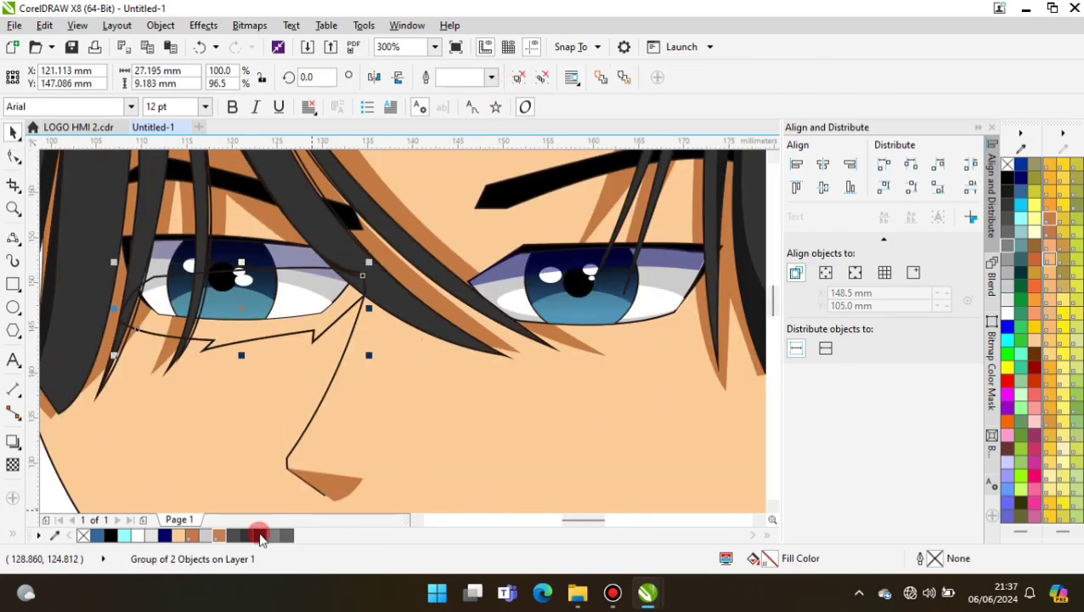
{"action": "scroll", "coordinate": [366, 380], "scroll_direction": "up", "scroll_amount": 1}
{"action": "scroll", "coordinate": [365, 379], "scroll_direction": "down", "scroll_amount": 1}
{"action": "left_click", "coordinate": [521, 77]}
{"action": "scroll", "coordinate": [399, 319], "scroll_direction": "down", "scroll_amount": 2}
Step: Finish the right jaw shading curve, fill it brown and remove its outline
{"action": "scroll", "coordinate": [398, 318], "scroll_direction": "up", "scroll_amount": 1}
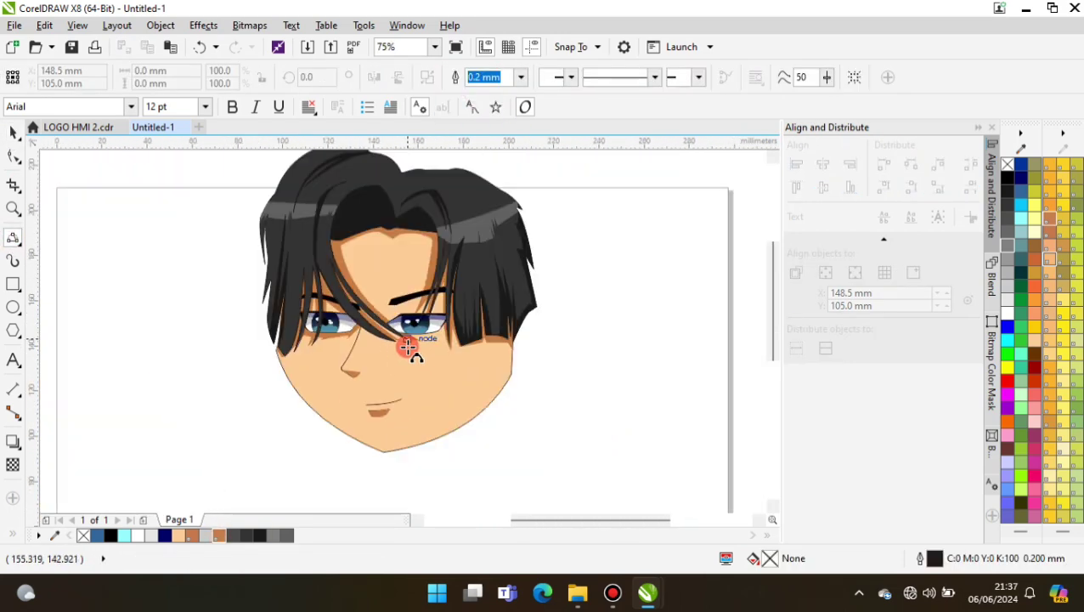
{"action": "scroll", "coordinate": [328, 486], "scroll_direction": "up", "scroll_amount": 1}
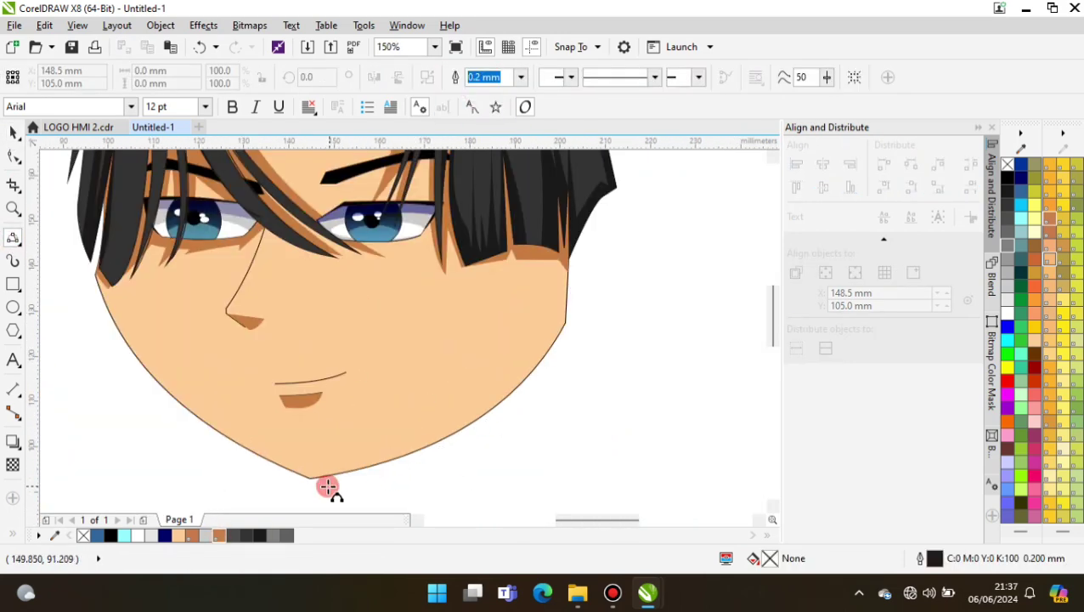
{"action": "left_click", "coordinate": [544, 285]}
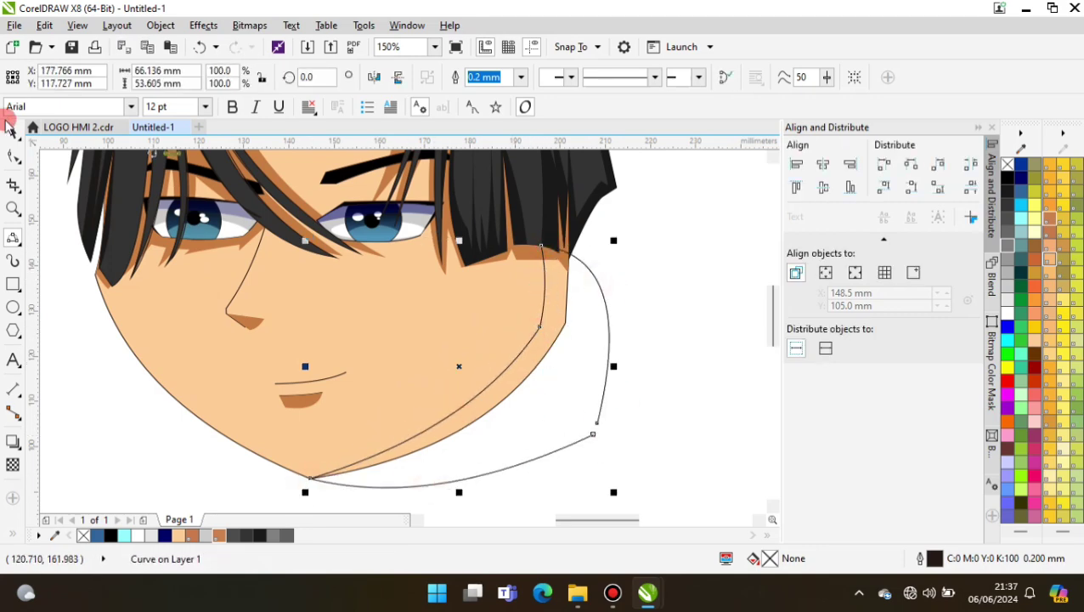
{"action": "left_click", "coordinate": [229, 507]}
{"action": "left_click", "coordinate": [547, 394]}
{"action": "left_click", "coordinate": [579, 442]}
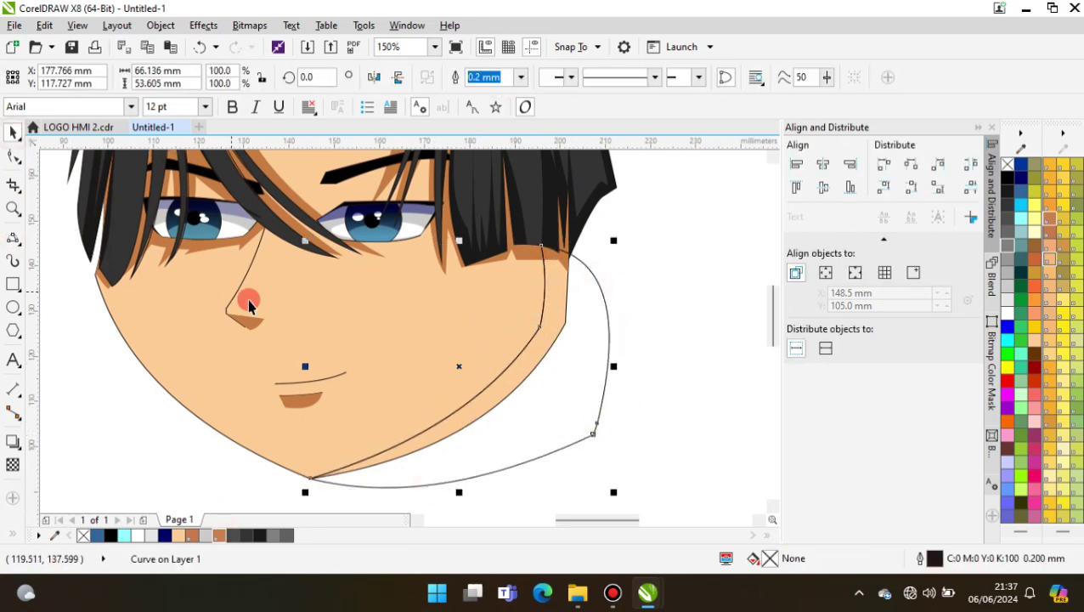
{"action": "left_click", "coordinate": [218, 535]}
{"action": "left_click", "coordinate": [490, 78]}
{"action": "left_click", "coordinate": [491, 92]}
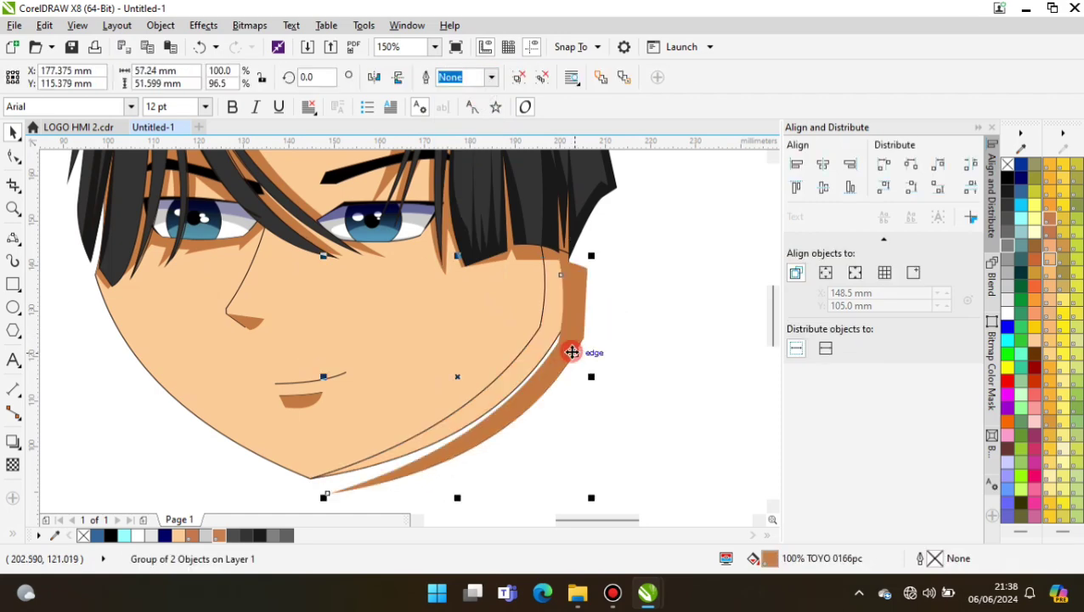
Step: Fade the right jaw shading toward the chin with linear transparency
{"action": "scroll", "coordinate": [571, 351], "scroll_direction": "up", "scroll_amount": 2}
{"action": "scroll", "coordinate": [523, 323], "scroll_direction": "down", "scroll_amount": 2}
{"action": "left_click", "coordinate": [12, 464]}
{"action": "scroll", "coordinate": [496, 441], "scroll_direction": "down", "scroll_amount": 2}
{"action": "left_click_drag", "start_coordinate": [442, 299], "coordinate": [459, 343]}
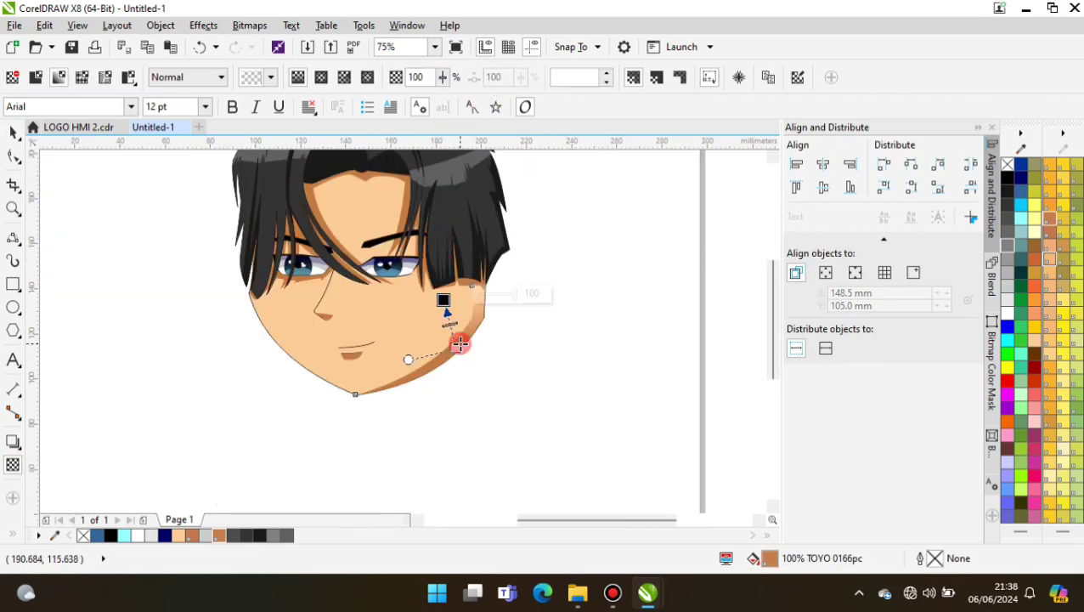
Step: Draw a shading curve from the chin up the left cheek and select it with the face
{"action": "key", "text": "F5"}
{"action": "scroll", "coordinate": [438, 302], "scroll_direction": "down", "scroll_amount": 1}
{"action": "scroll", "coordinate": [417, 339], "scroll_direction": "up", "scroll_amount": 1}
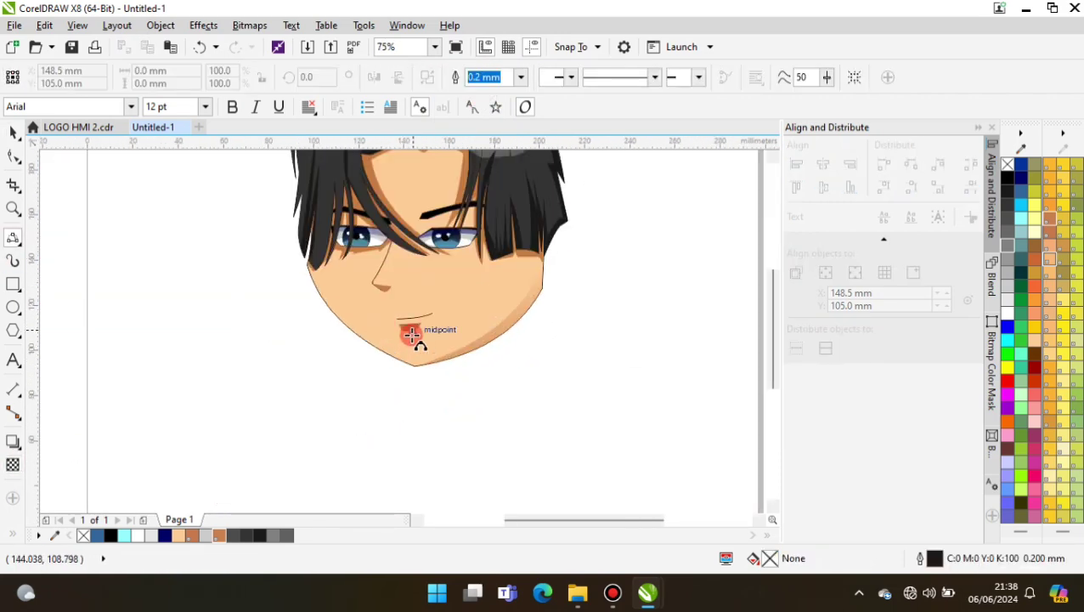
{"action": "scroll", "coordinate": [416, 406], "scroll_direction": "up", "scroll_amount": 1}
{"action": "left_click_drag", "start_coordinate": [416, 406], "coordinate": [212, 174]}
{"action": "scroll", "coordinate": [346, 401], "scroll_direction": "down", "scroll_amount": 1}
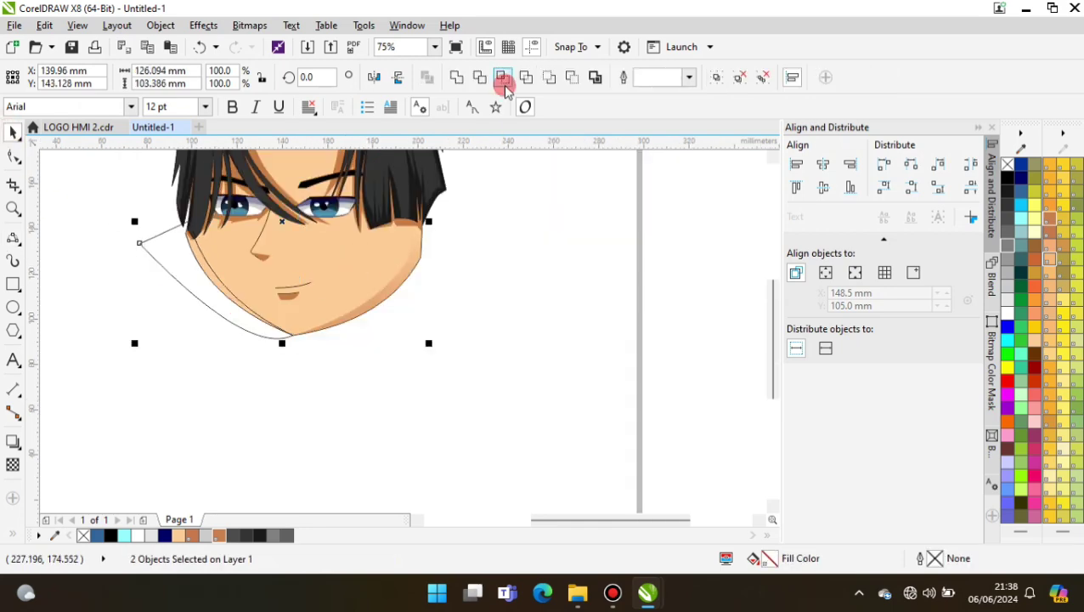
{"action": "left_click", "coordinate": [502, 85]}
Step: Trim the left cheek shading to the face shape, remove its outline and fade it
{"action": "scroll", "coordinate": [242, 317], "scroll_direction": "up", "scroll_amount": 1}
{"action": "left_click", "coordinate": [501, 78]}
{"action": "left_click", "coordinate": [491, 91]}
{"action": "left_click", "coordinate": [13, 465]}
{"action": "left_click_drag", "start_coordinate": [236, 329], "coordinate": [177, 387]}
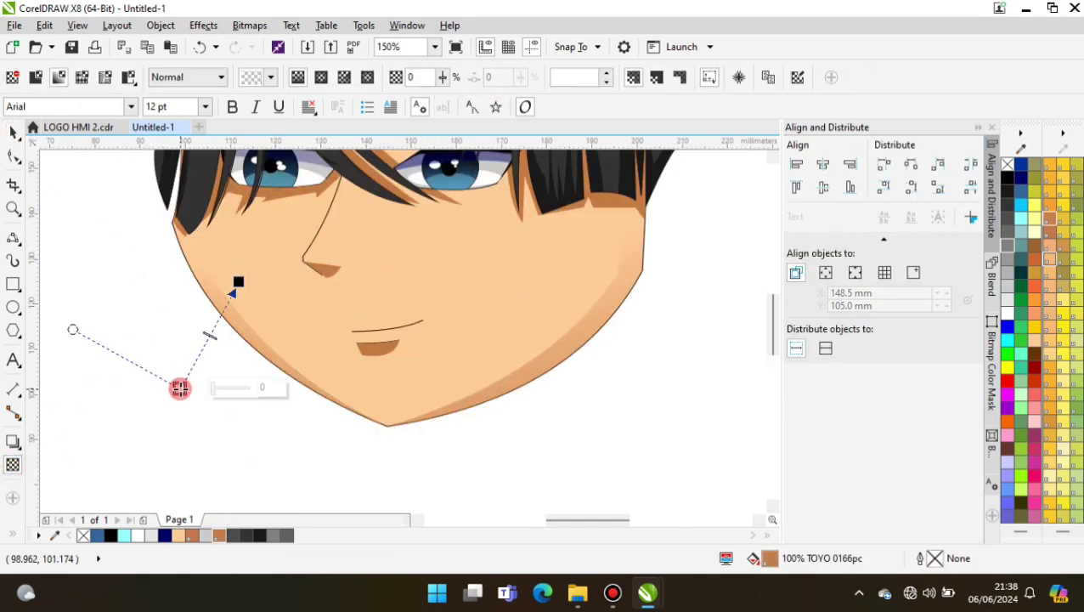
{"action": "scroll", "coordinate": [338, 465], "scroll_direction": "down", "scroll_amount": 1}
Step: Draw a light-yellow highlight shape on the left cheek
{"action": "key", "text": "F5"}
{"action": "scroll", "coordinate": [196, 303], "scroll_direction": "up", "scroll_amount": 1}
{"action": "left_click", "coordinate": [259, 377]}
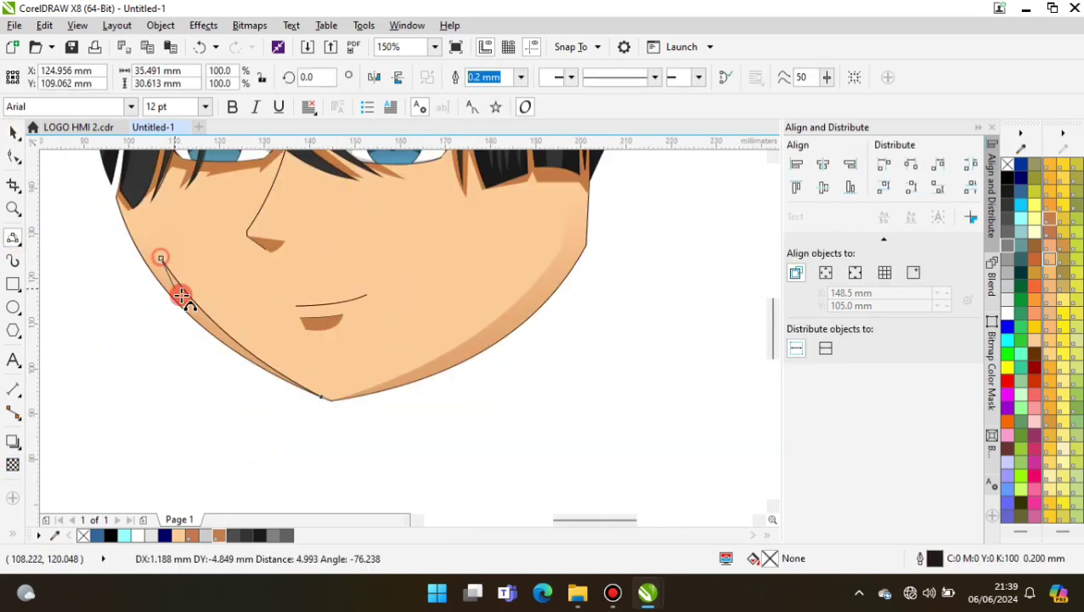
{"action": "left_click", "coordinate": [1040, 229]}
Step: Select the cheek highlight to check it, then deselect it
{"action": "scroll", "coordinate": [358, 338], "scroll_direction": "down", "scroll_amount": 2}
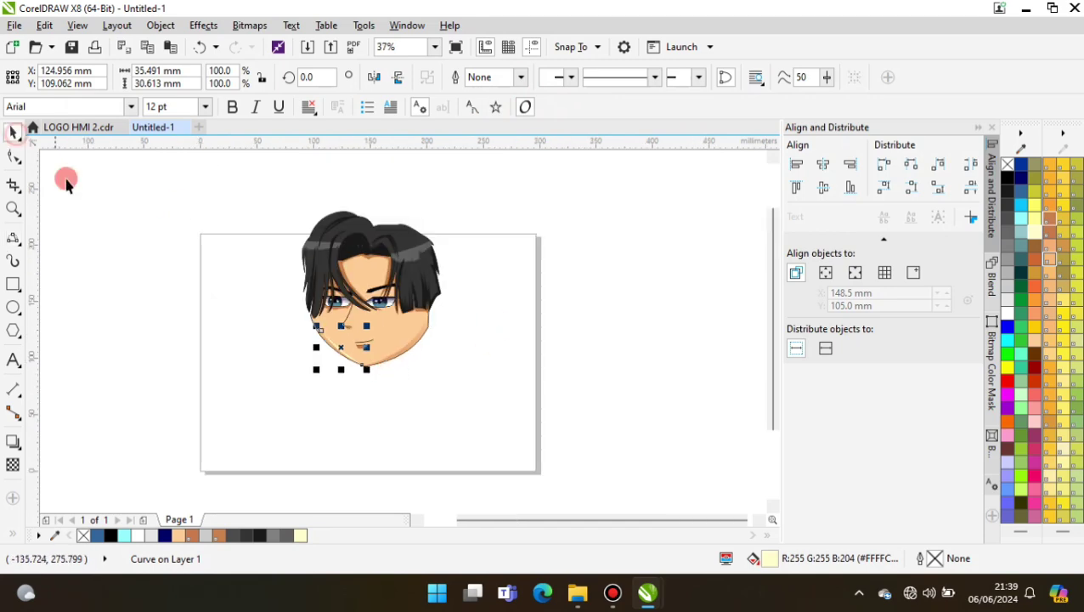
{"action": "scroll", "coordinate": [293, 327], "scroll_direction": "up", "scroll_amount": 3}
{"action": "left_click", "coordinate": [294, 327]}
{"action": "scroll", "coordinate": [193, 380], "scroll_direction": "down", "scroll_amount": 1}
{"action": "left_click", "coordinate": [527, 358]}
{"action": "scroll", "coordinate": [528, 358], "scroll_direction": "down", "scroll_amount": 1}
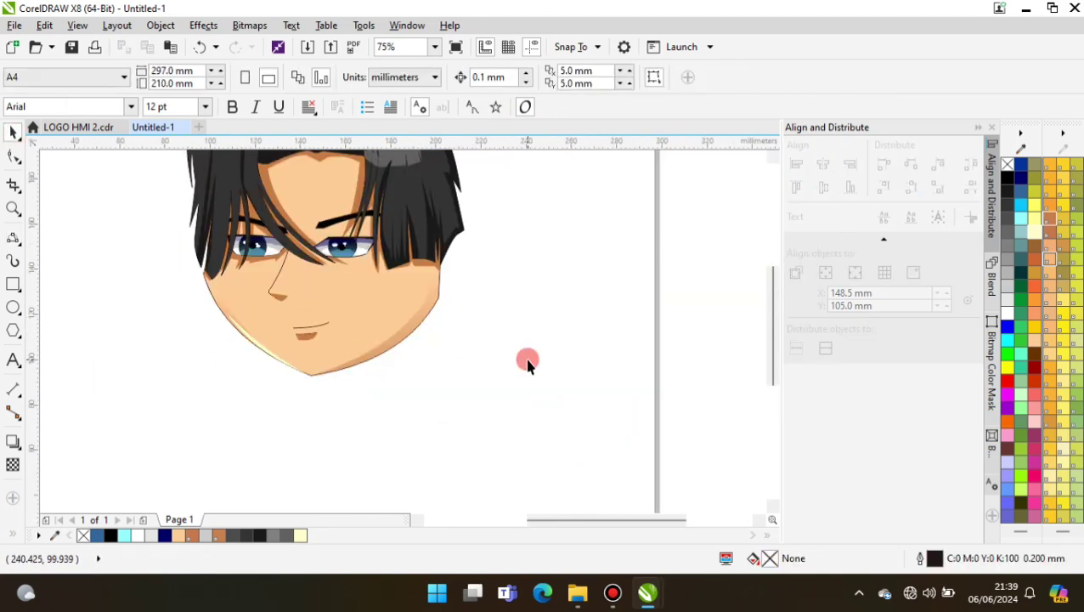
{"action": "scroll", "coordinate": [357, 340], "scroll_direction": "down", "scroll_amount": 1}
{"action": "scroll", "coordinate": [289, 280], "scroll_direction": "down", "scroll_amount": 1}
{"action": "scroll", "coordinate": [320, 286], "scroll_direction": "up", "scroll_amount": 1}
Step: Cast a soft gray drop shadow from the head to the lower left and zoom to 80%
{"action": "left_click", "coordinate": [13, 441]}
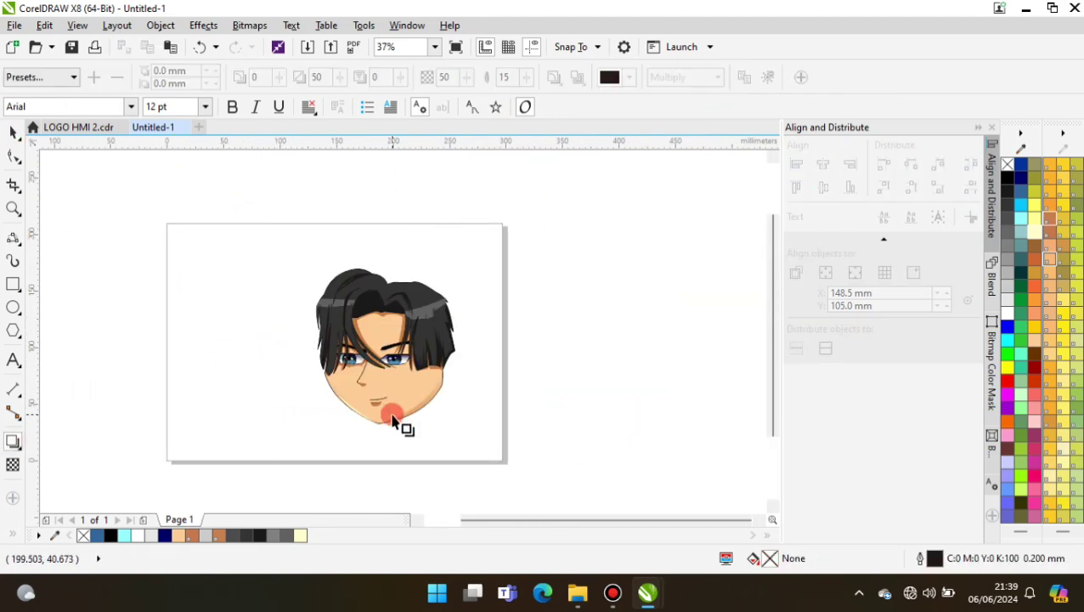
{"action": "left_click_drag", "start_coordinate": [384, 423], "coordinate": [322, 376]}
{"action": "left_click", "coordinate": [434, 47]}
{"action": "left_click", "coordinate": [398, 63]}
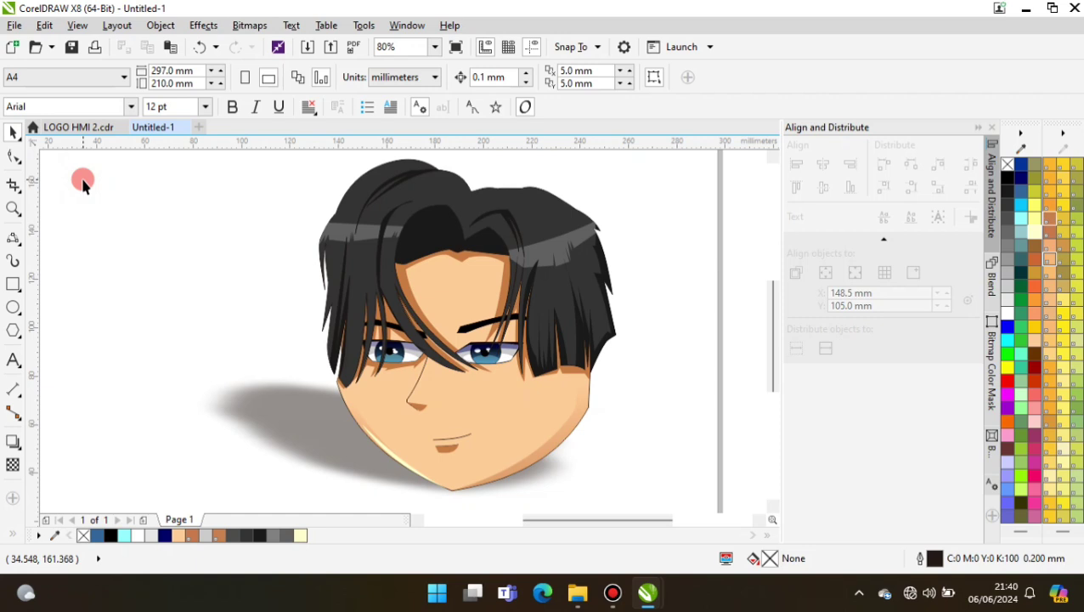